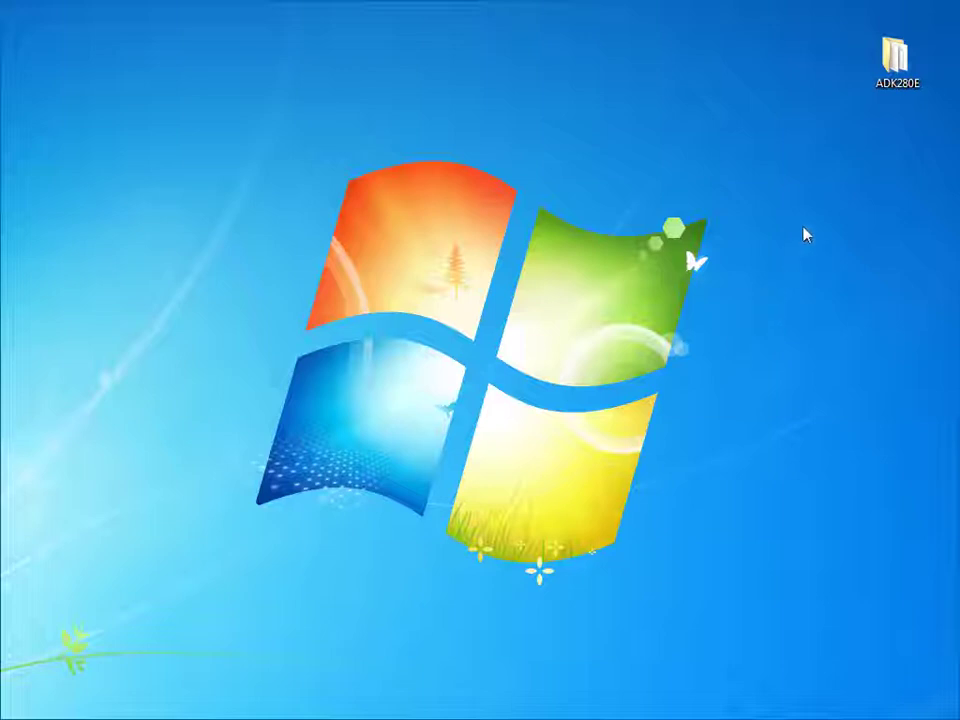
- Launch setup.exe from the ADK280E folder and confirm the setup language
double_click(895, 60)
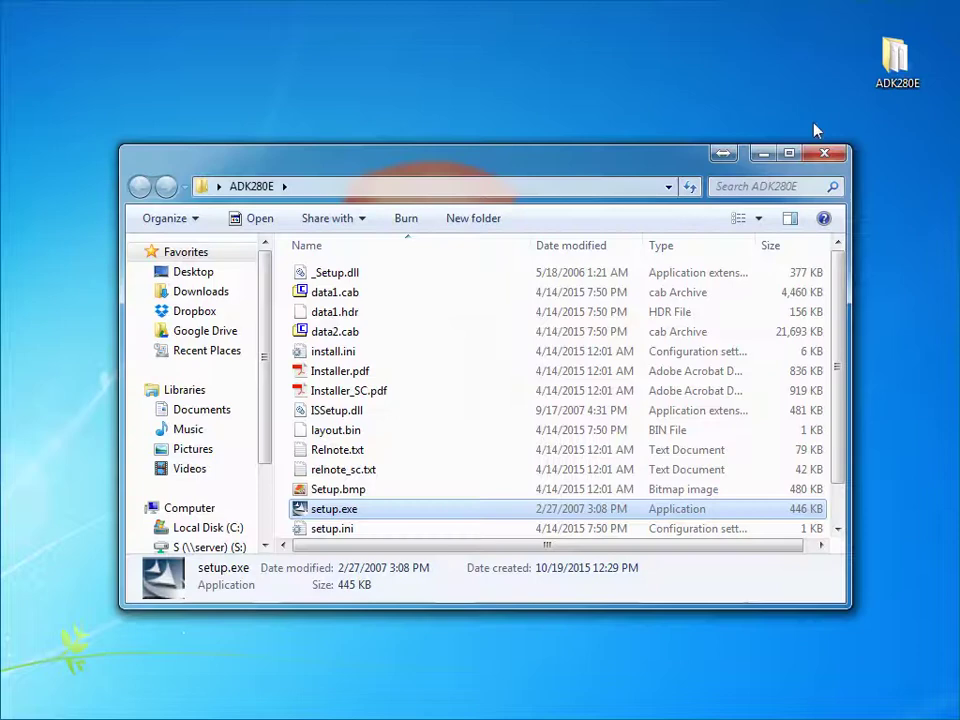
double_click(338, 512)
click(480, 400)
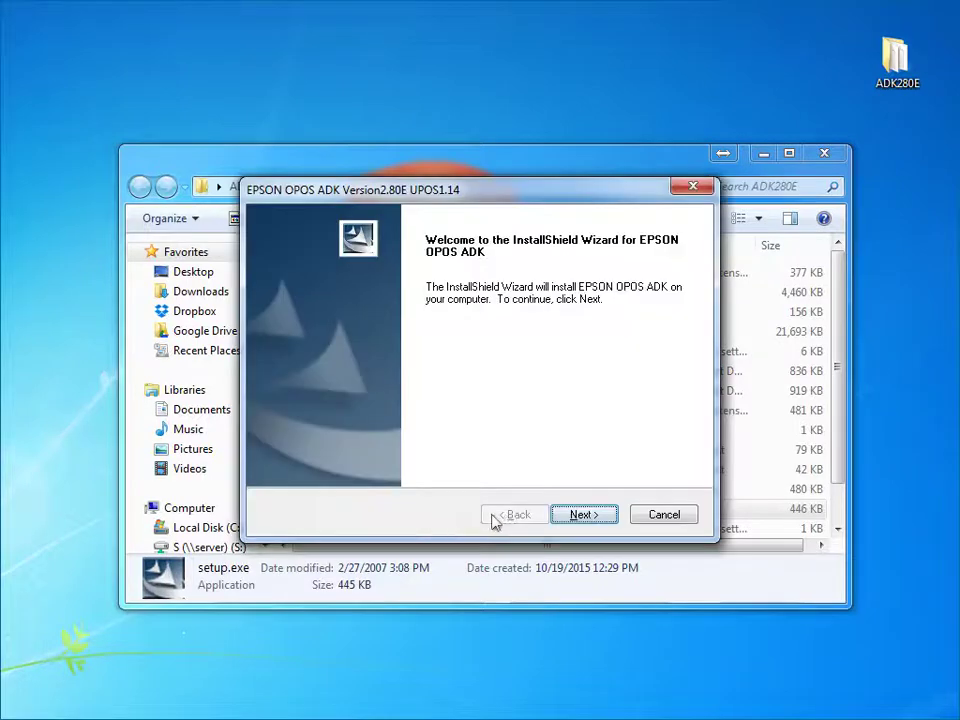
- Accept the license and continue with no registry file and the Developer setup type
click(581, 514)
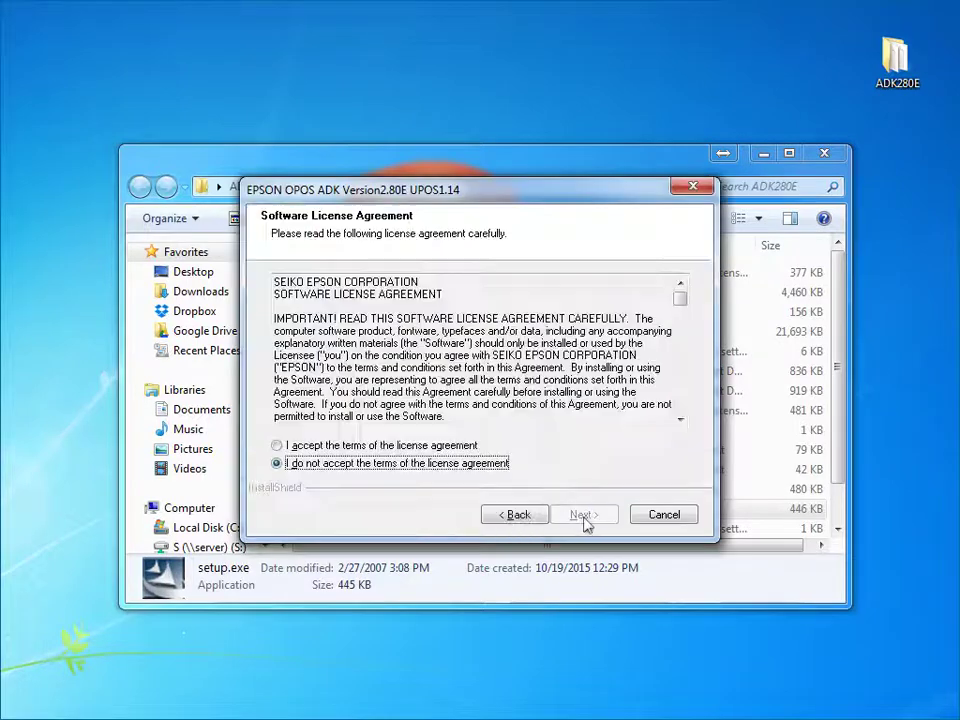
click(277, 446)
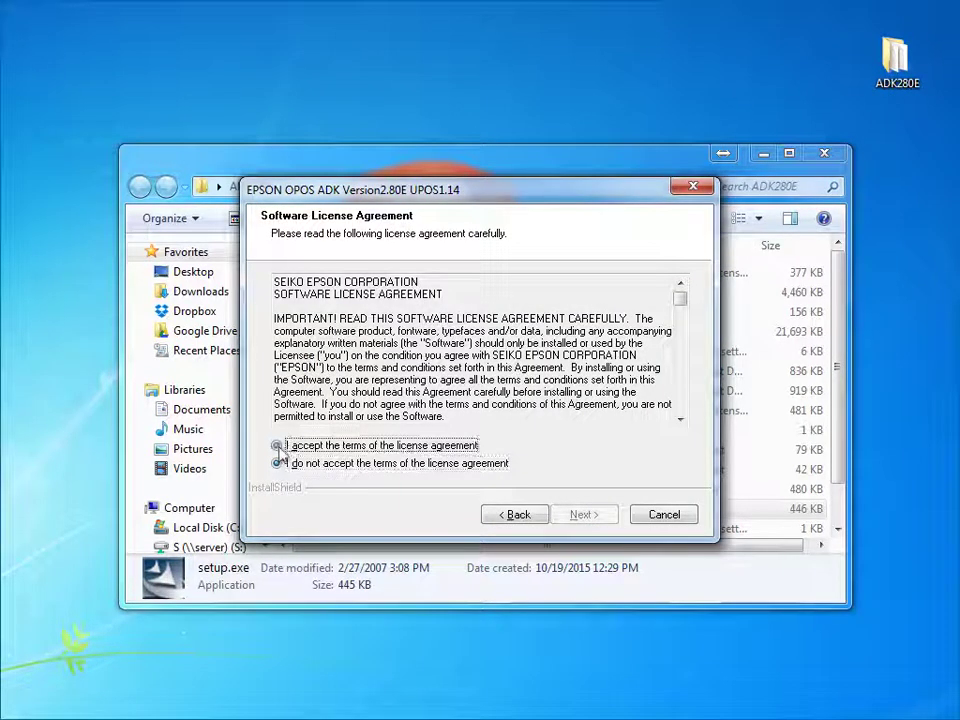
click(579, 514)
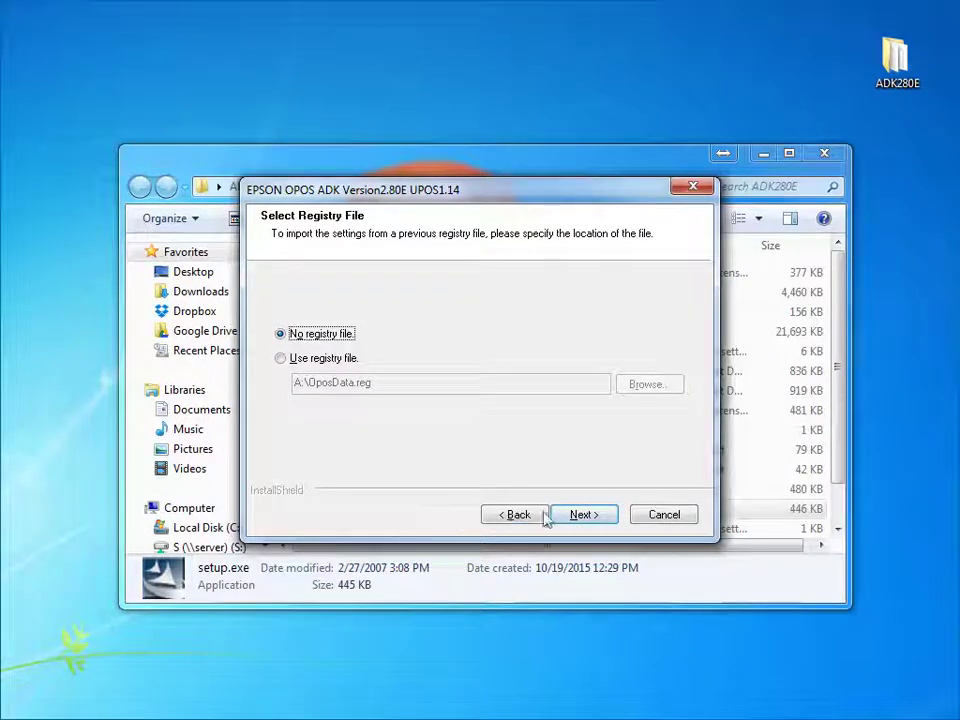
click(600, 515)
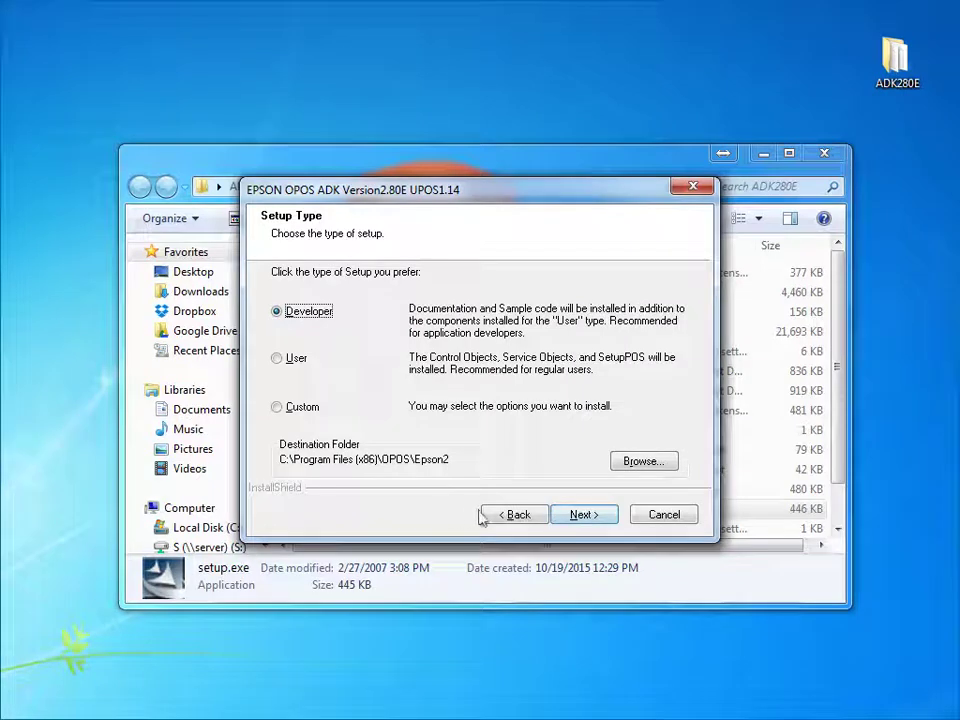
click(581, 514)
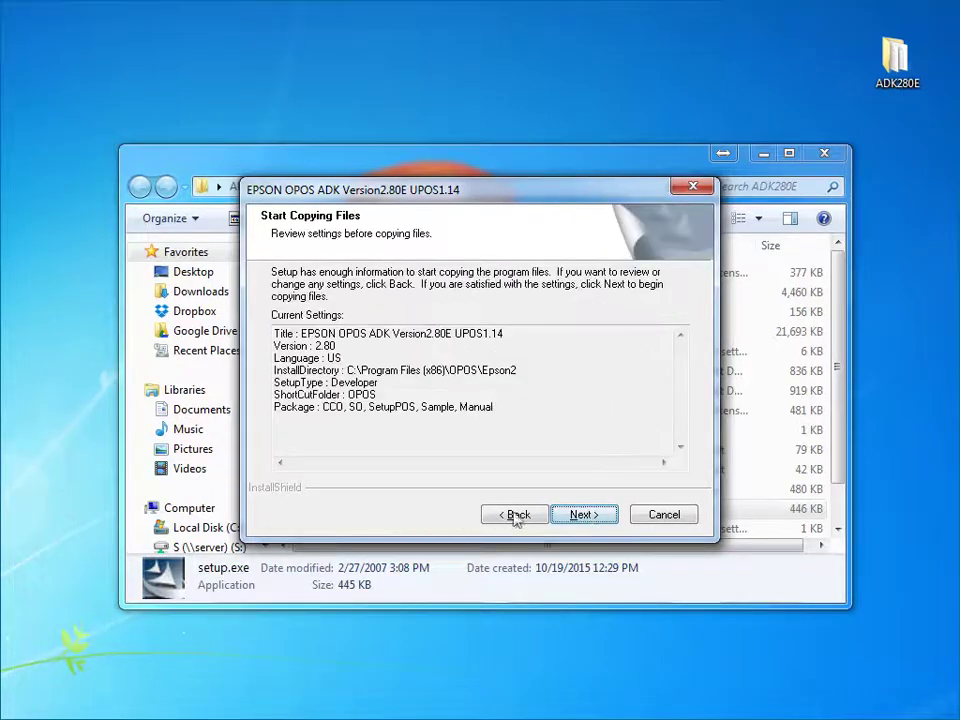
- Install with both Serial and USB port support, then untick Display the release notes
click(589, 516)
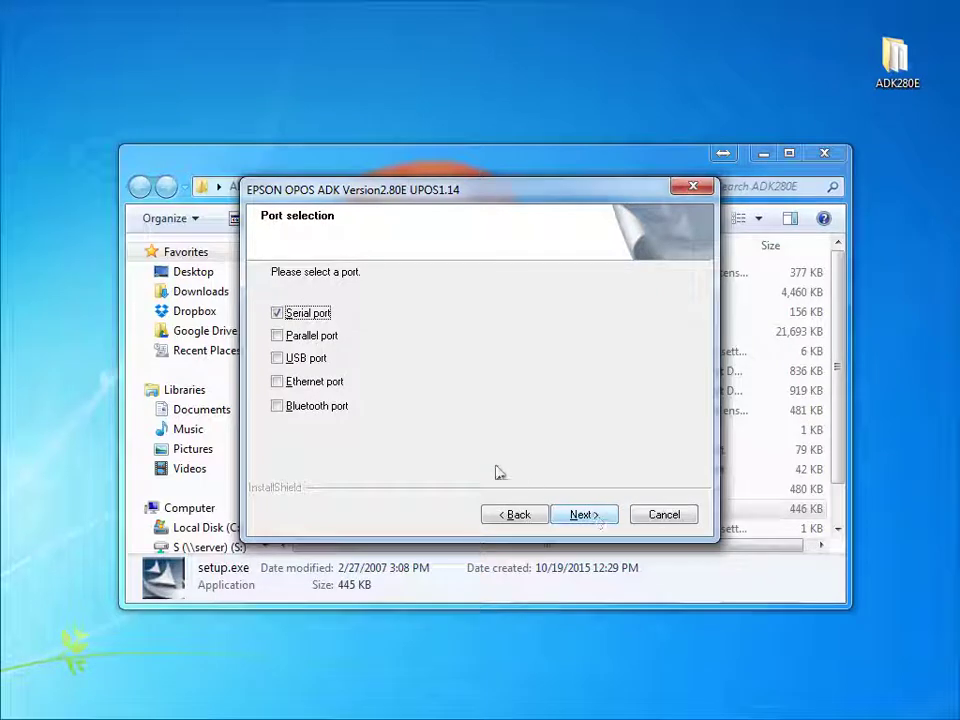
click(277, 359)
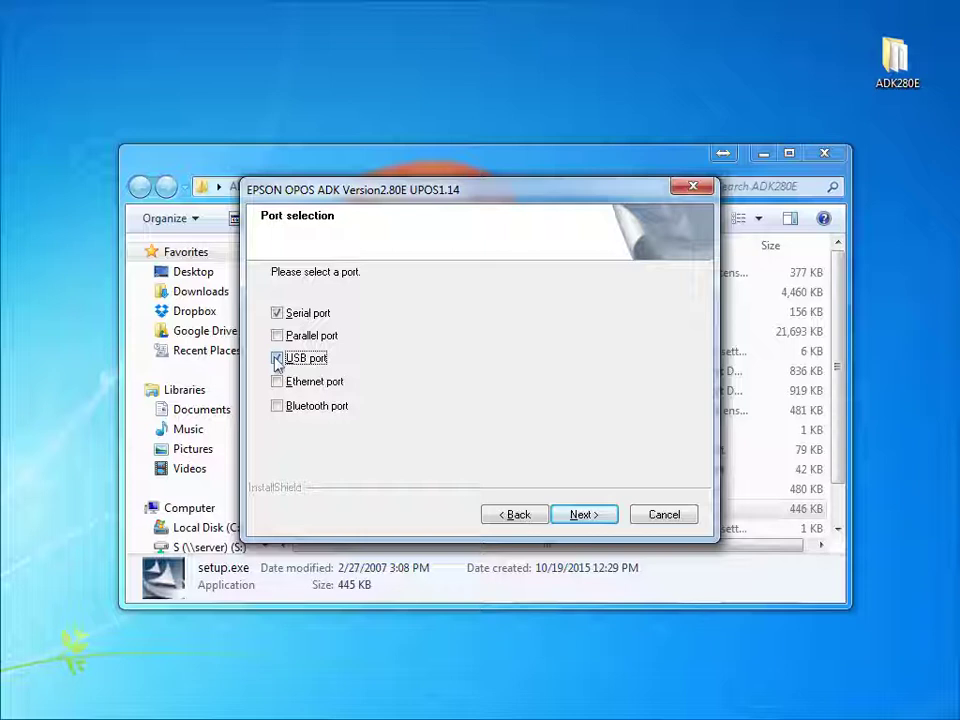
click(278, 315)
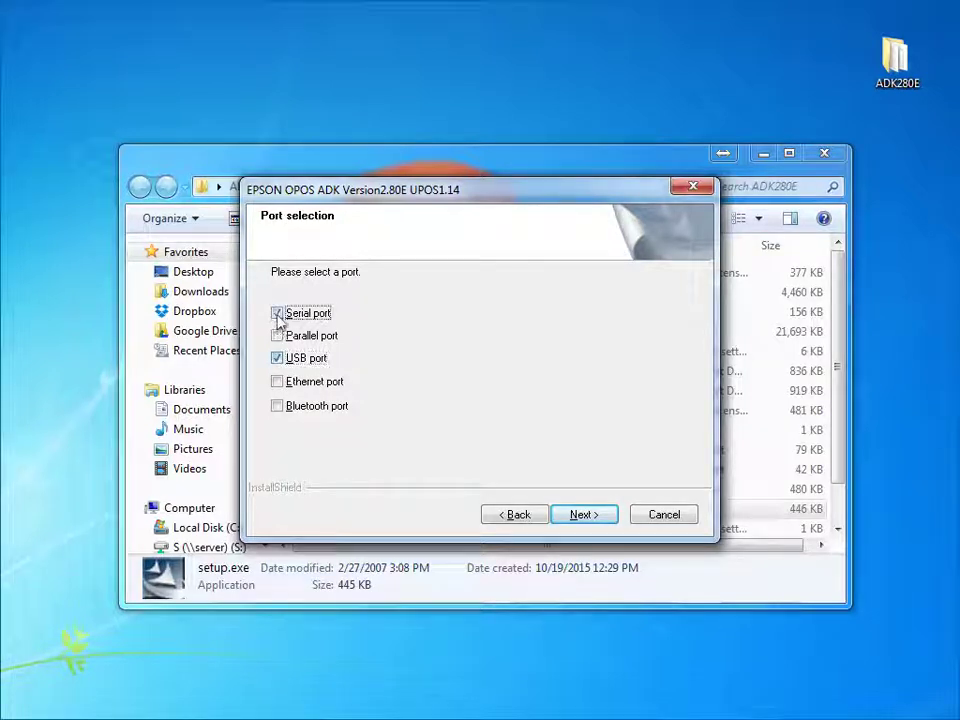
click(581, 514)
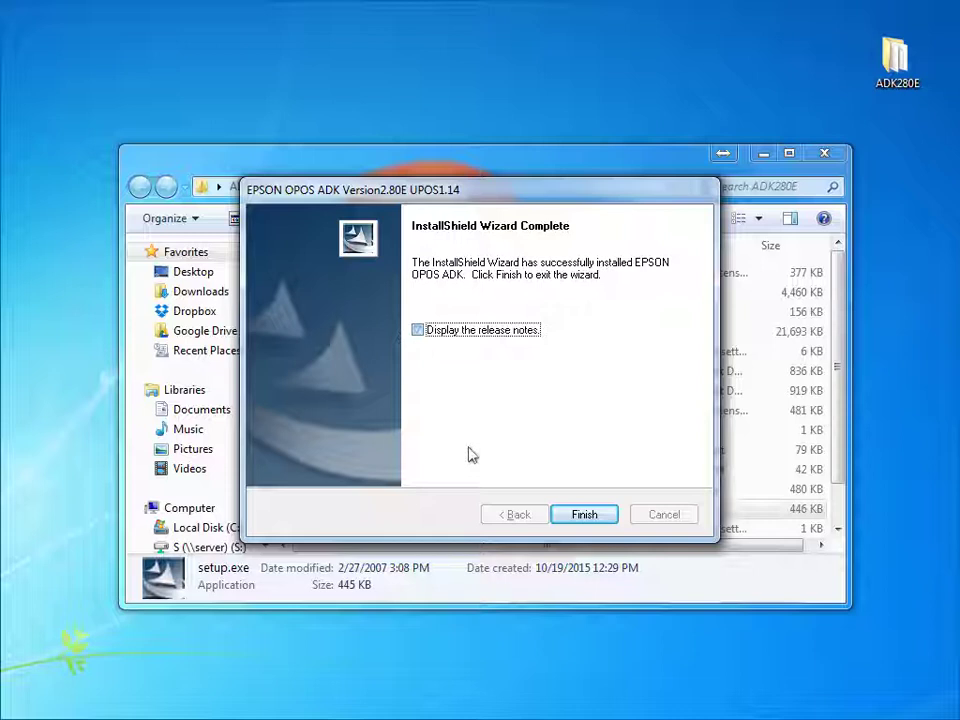
click(417, 331)
- Finish the InstallShield wizard so SetupPOS opens with its Device tree
click(580, 512)
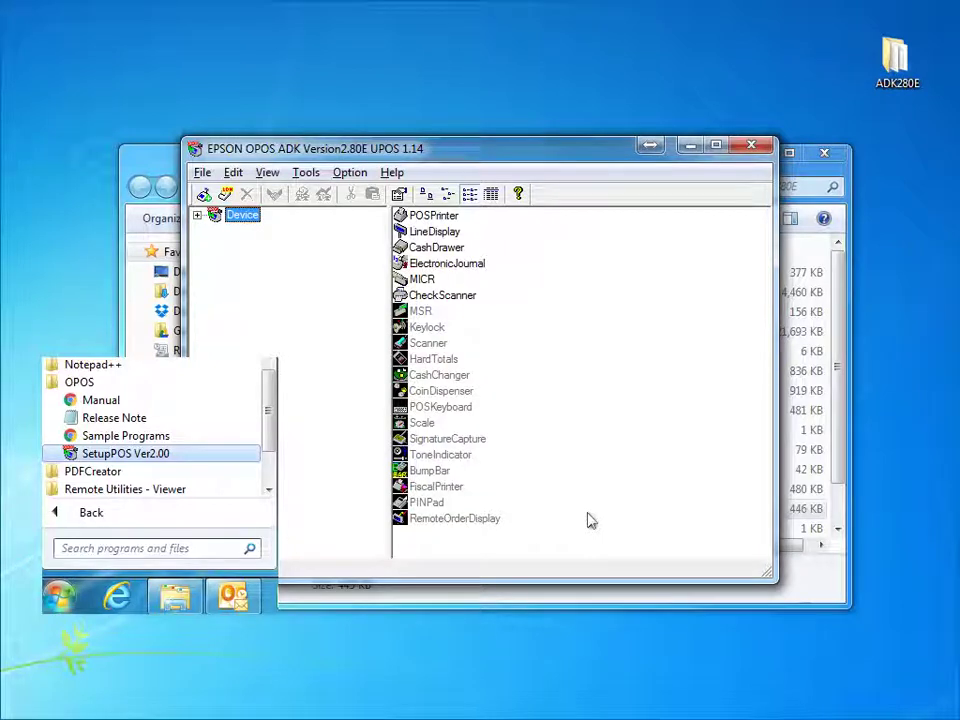
- Close the ADK280E folder window and select POSPrinter in the expanded Device tree
click(826, 158)
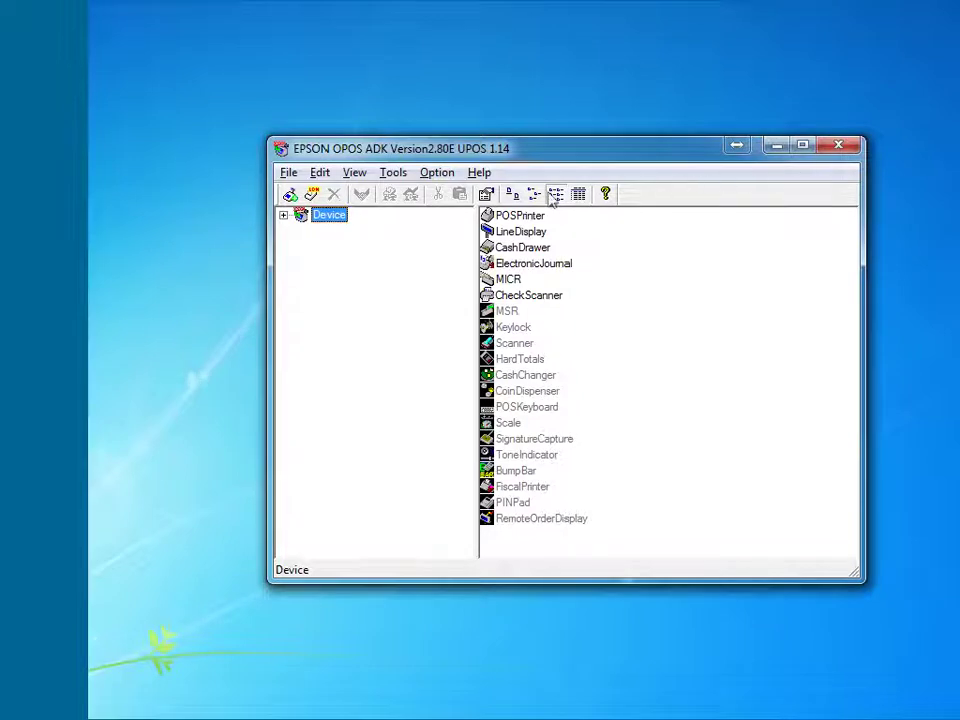
click(284, 215)
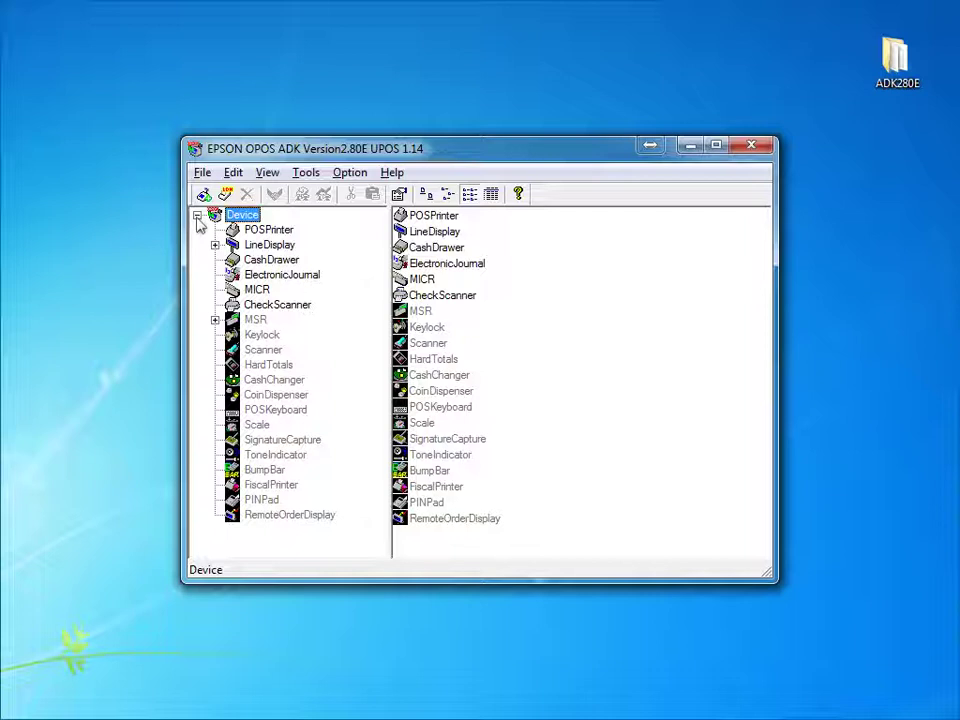
click(259, 233)
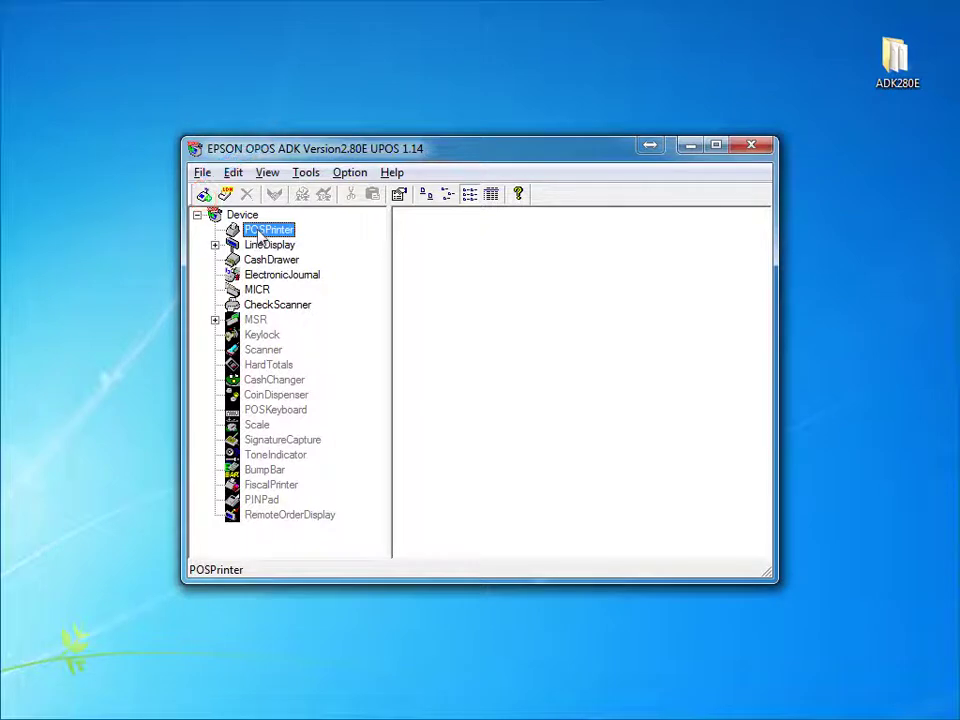
- Add a new TM-T88III printer device and advance to its Communication Settings
click(204, 194)
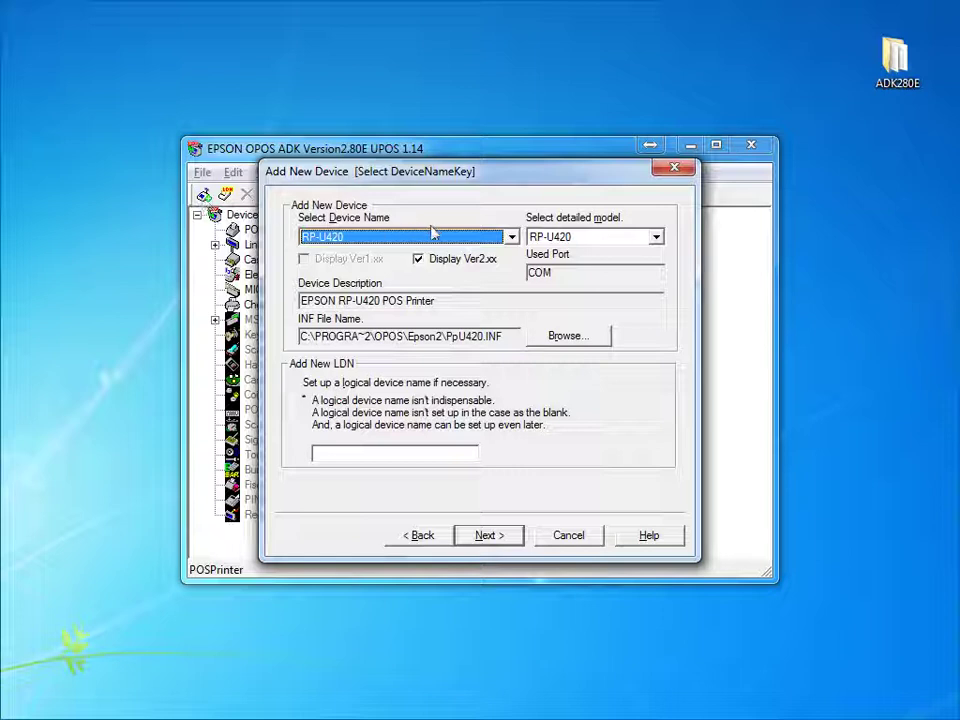
click(511, 237)
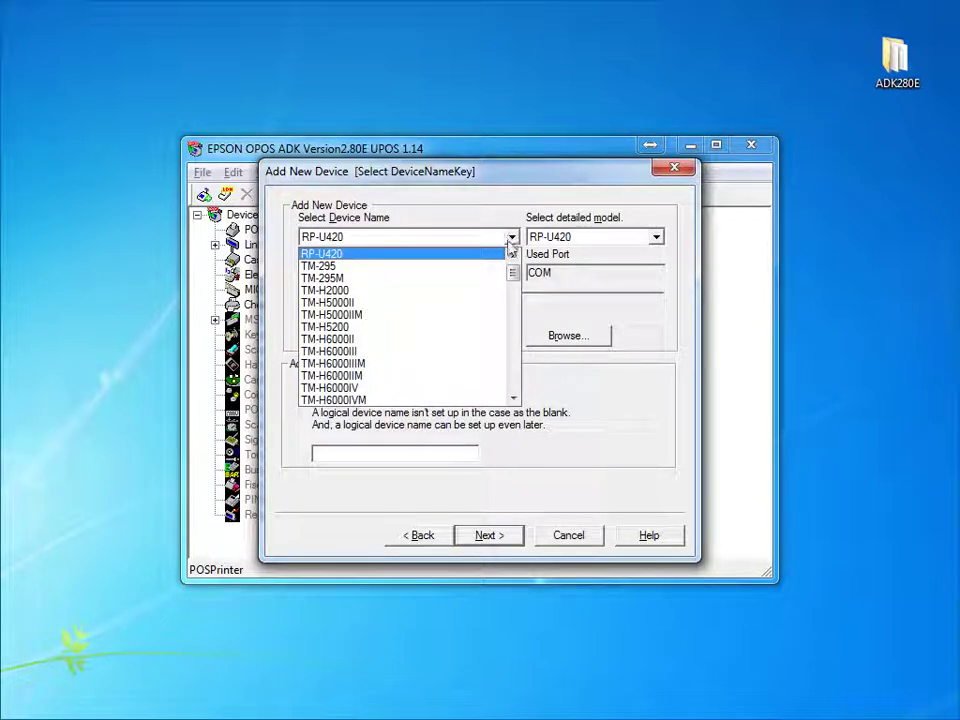
scroll(513, 280, down, 15)
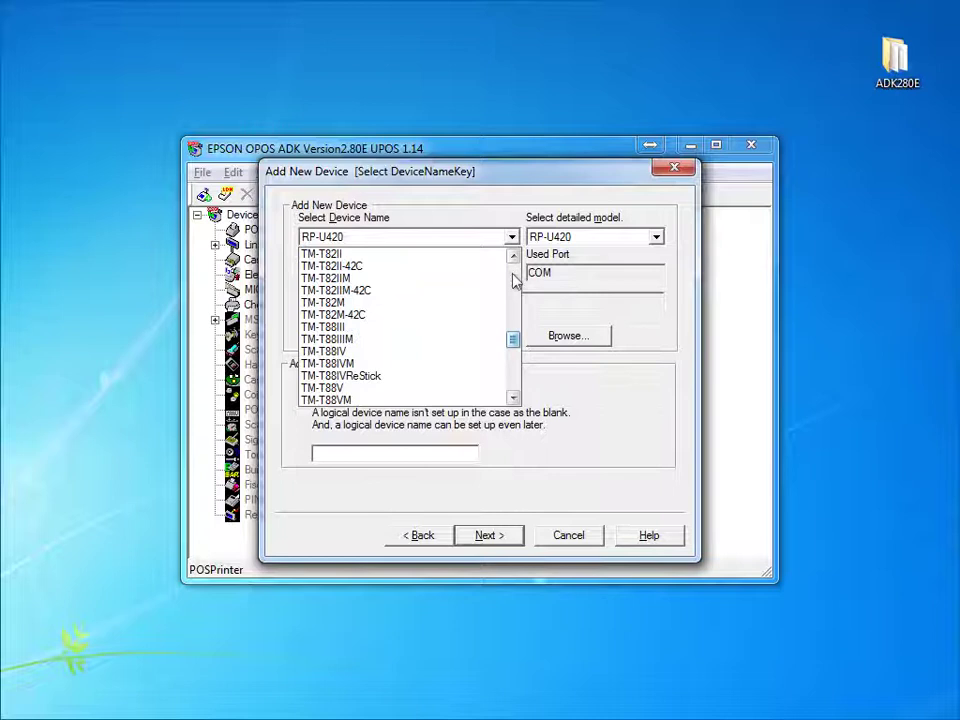
click(338, 328)
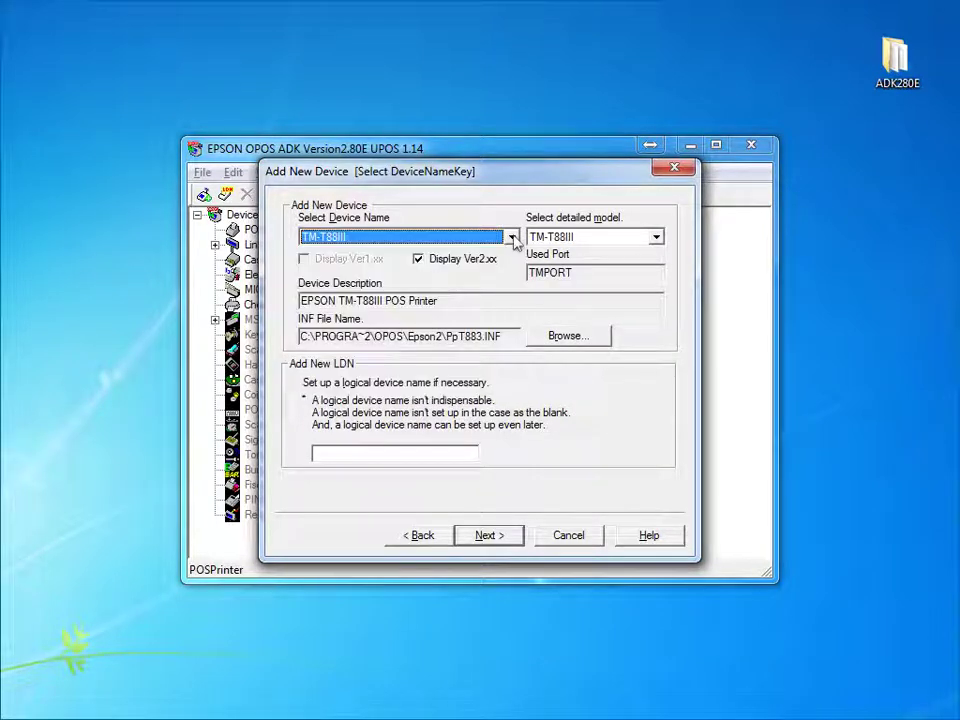
click(496, 537)
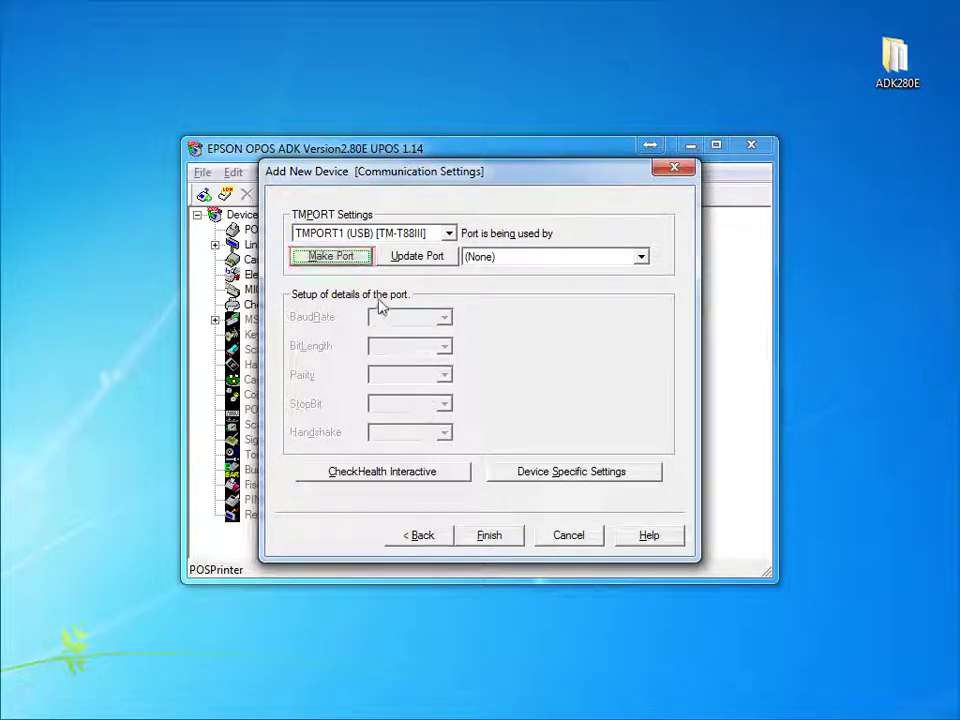
click(355, 259)
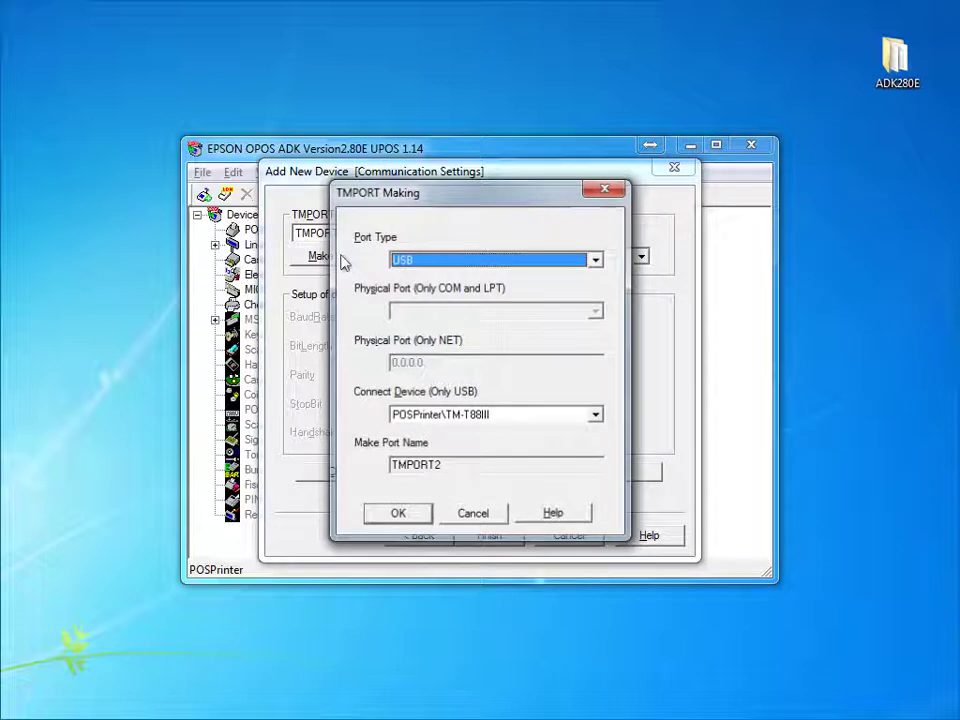
click(596, 260)
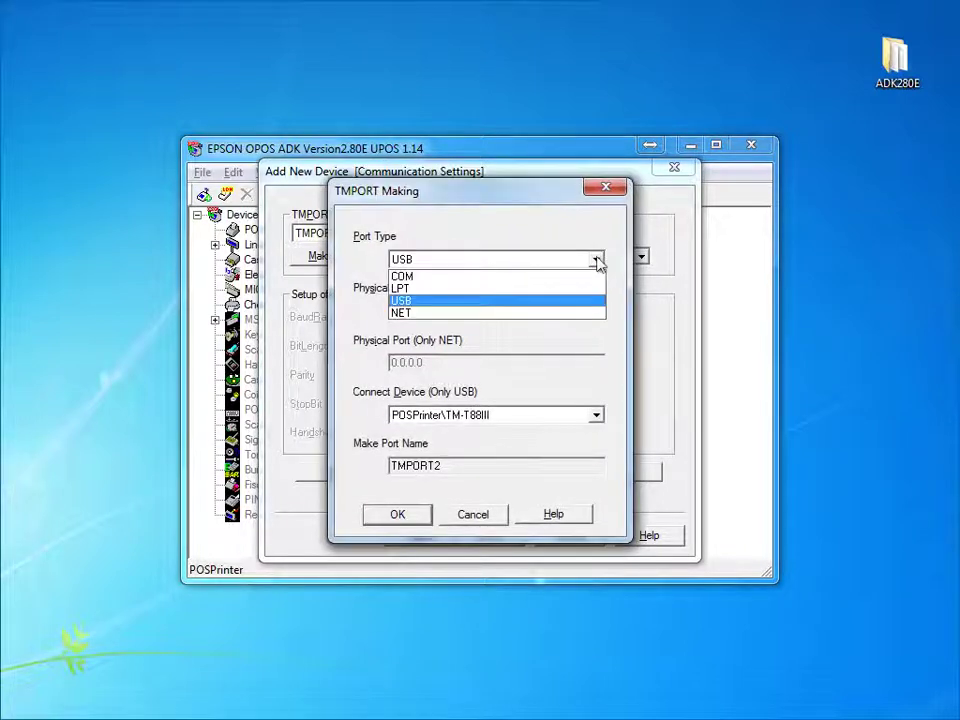
click(421, 235)
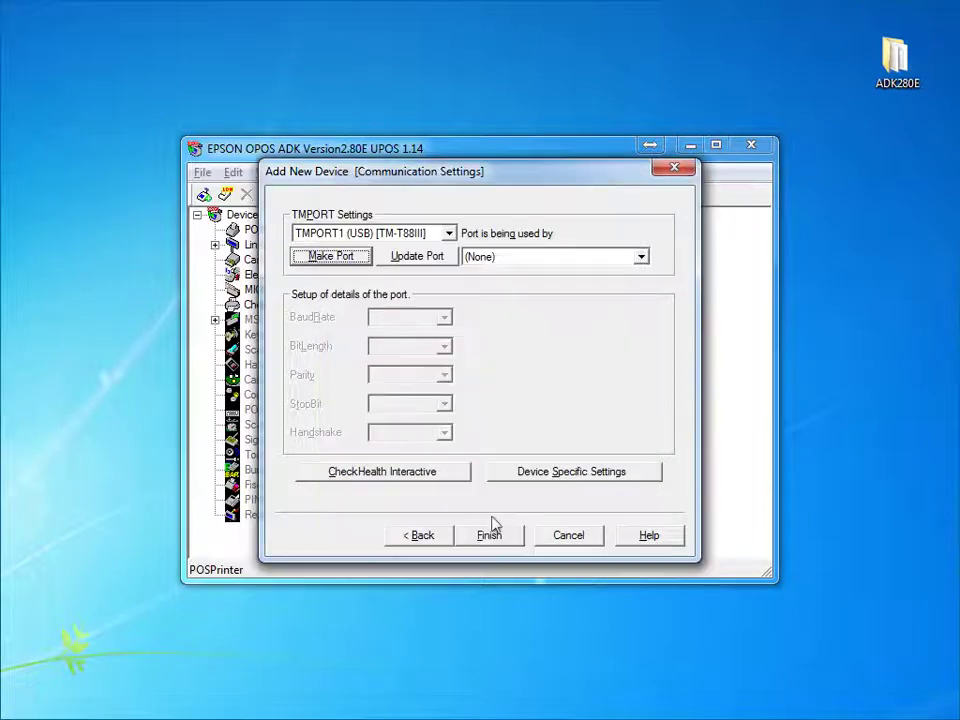
- Cancel the new port and run the TM-T88III interactive receipt health check, returning code 0
click(491, 517)
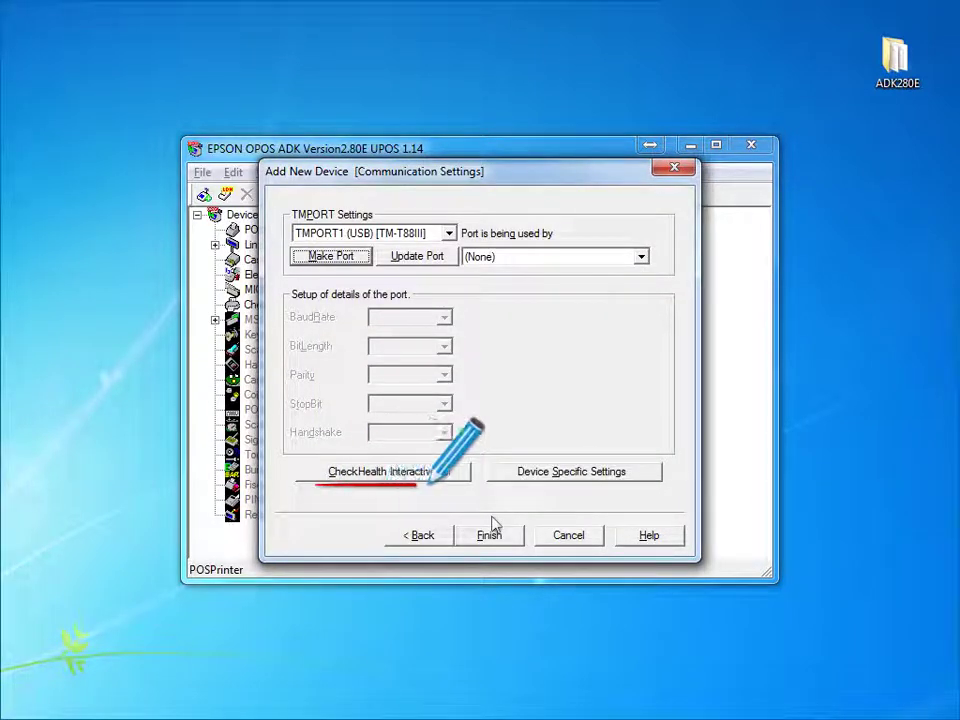
click(418, 474)
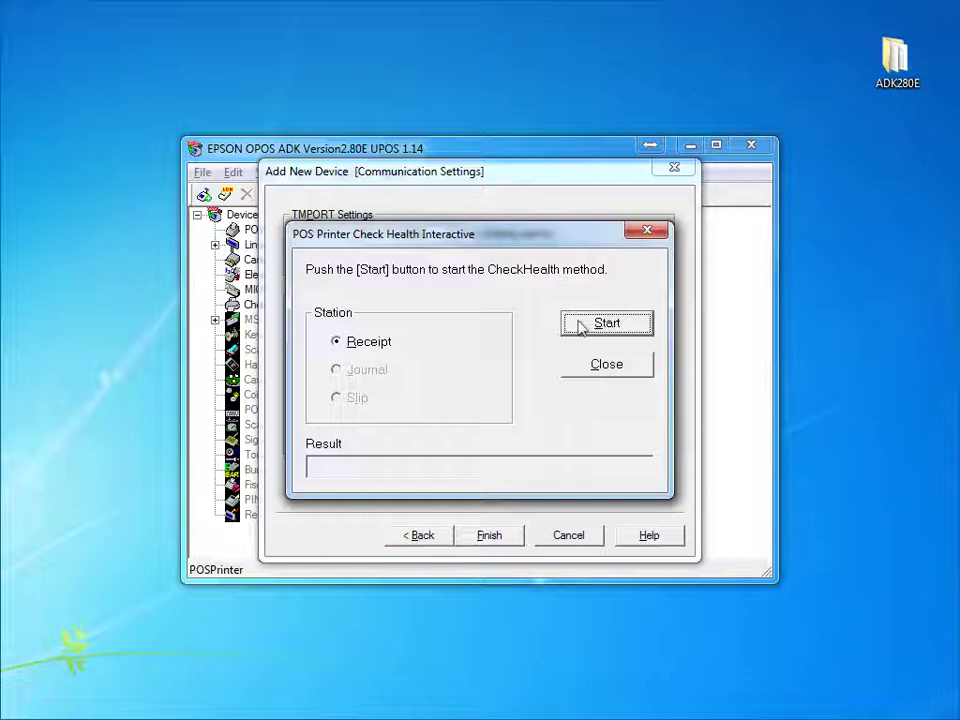
click(585, 373)
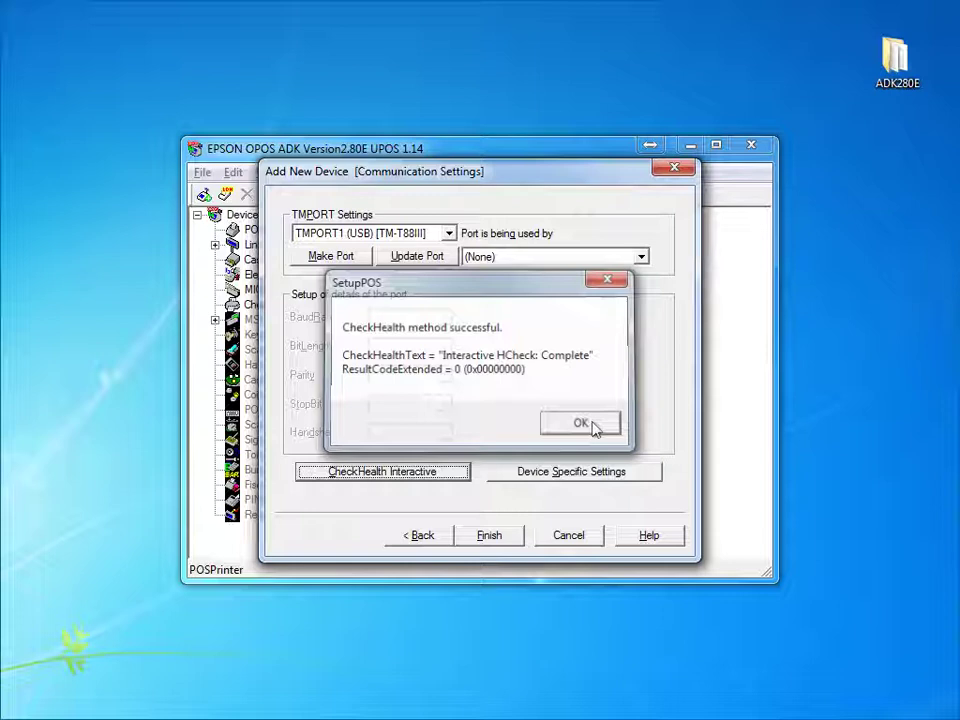
click(586, 423)
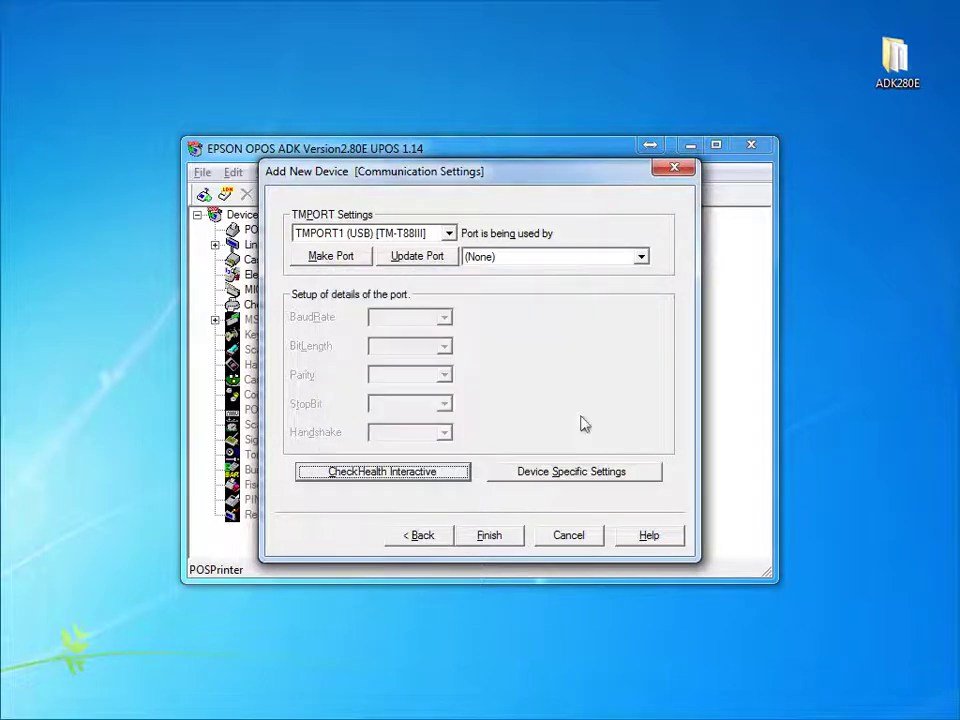
- Finish adding the printer, expand POSPrinter to show TM-T88IIIU, and select CashDrawer
click(490, 534)
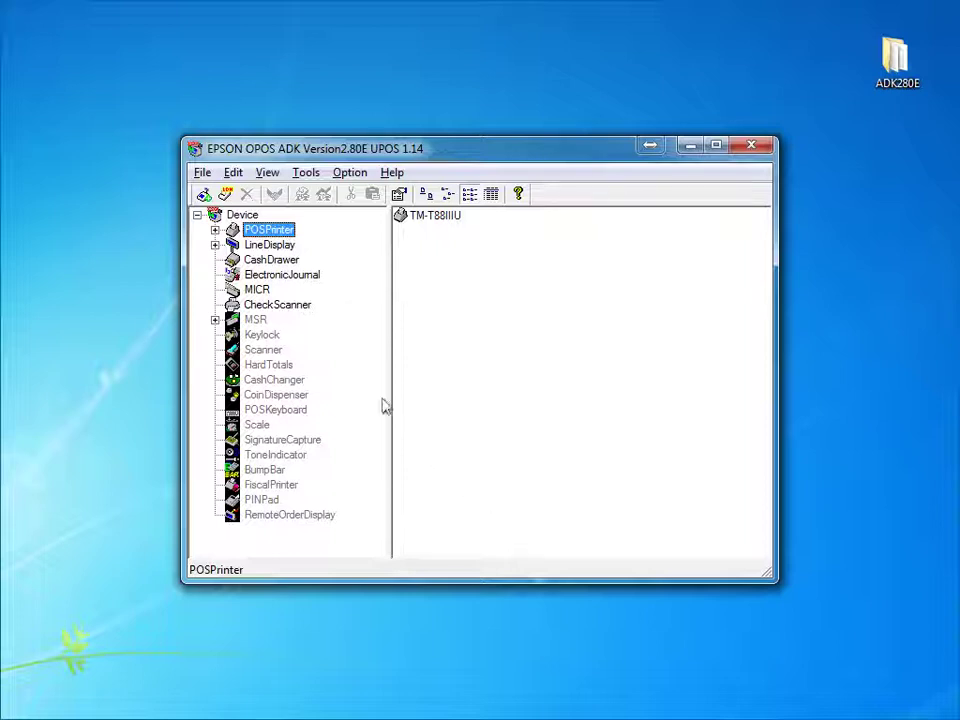
click(215, 230)
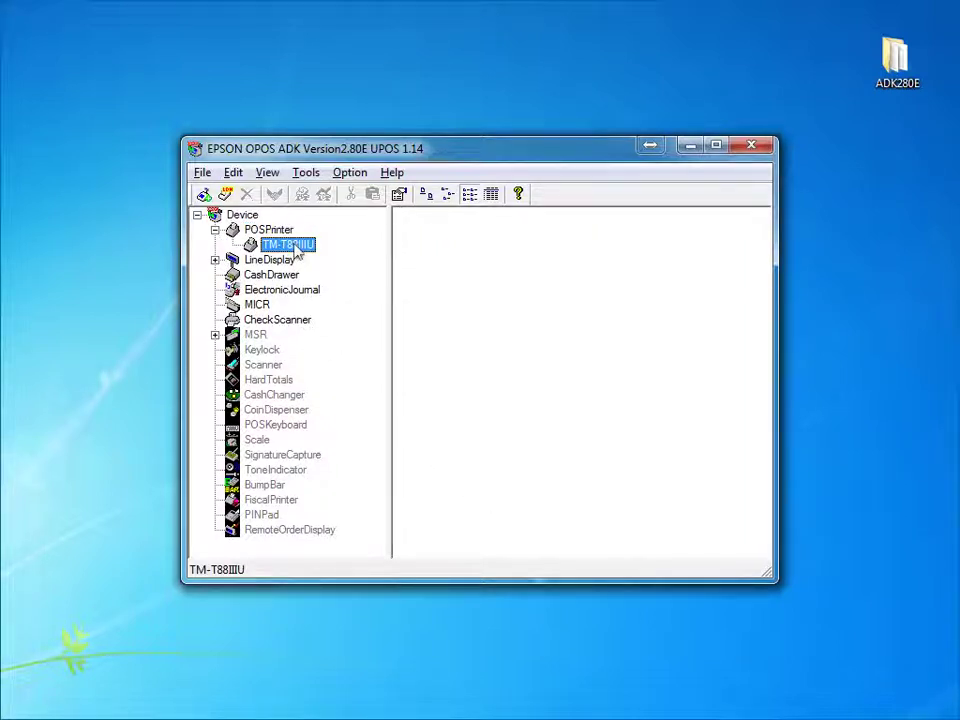
click(262, 276)
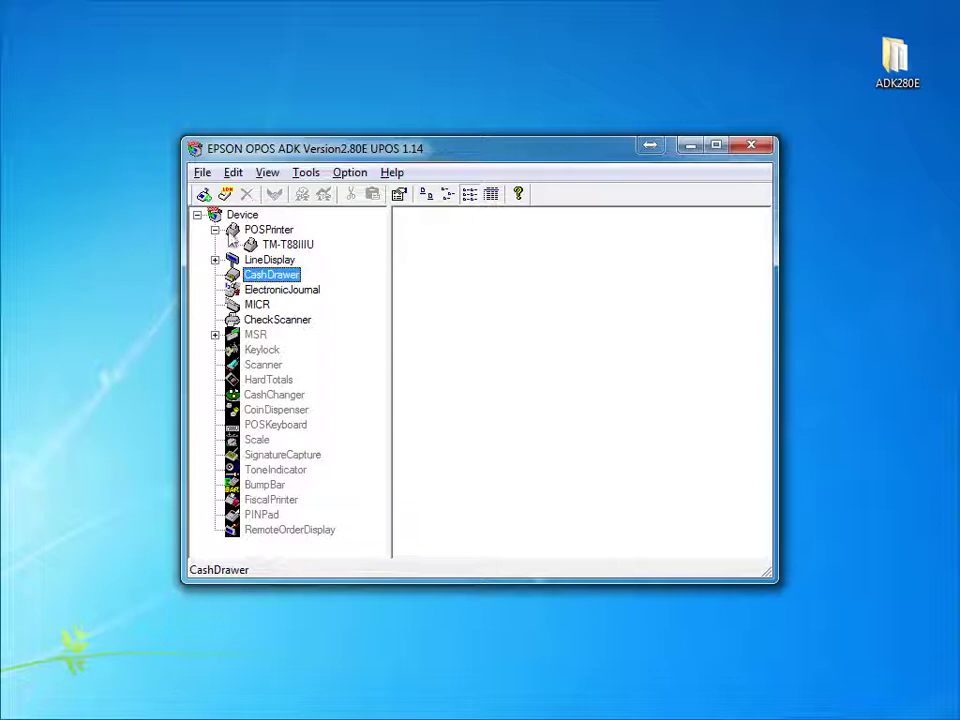
- Add a new cash drawer device of type Standard, model StandardU
click(204, 196)
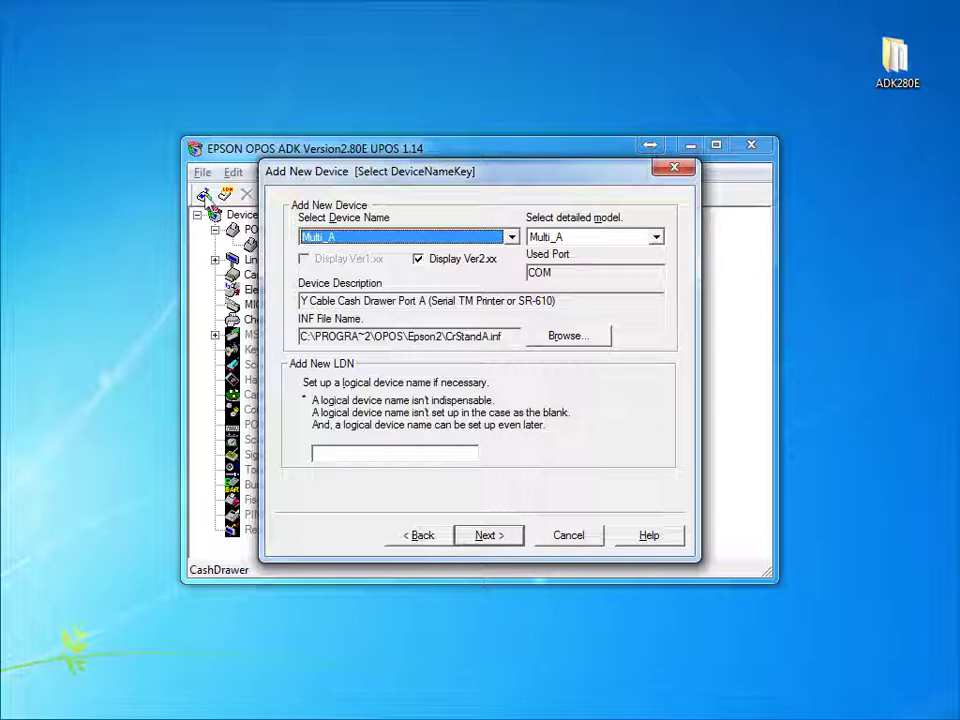
click(511, 237)
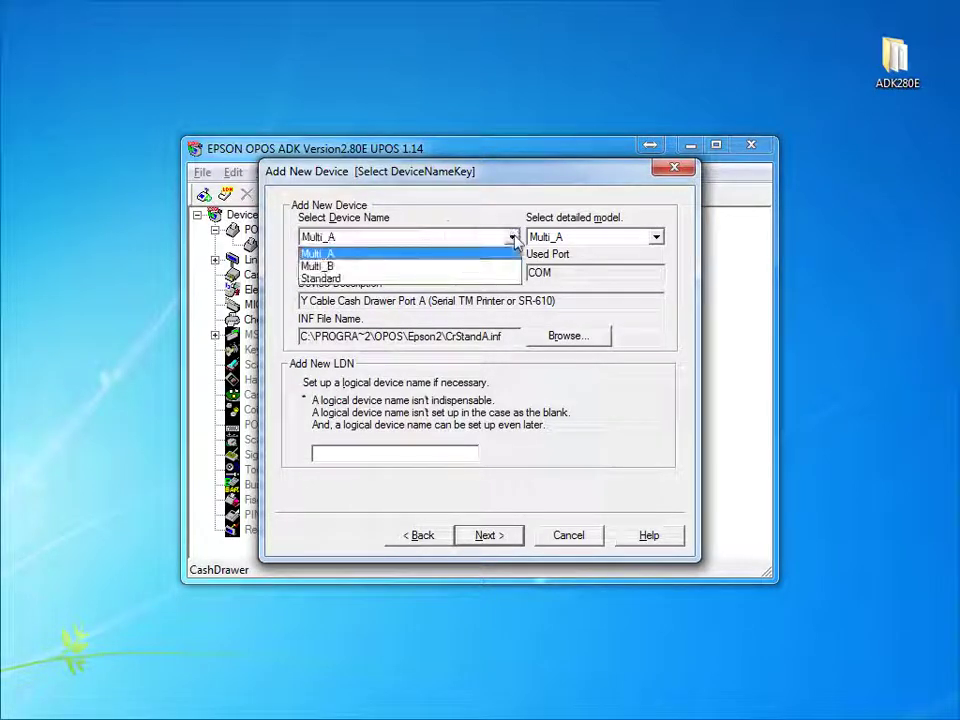
click(379, 277)
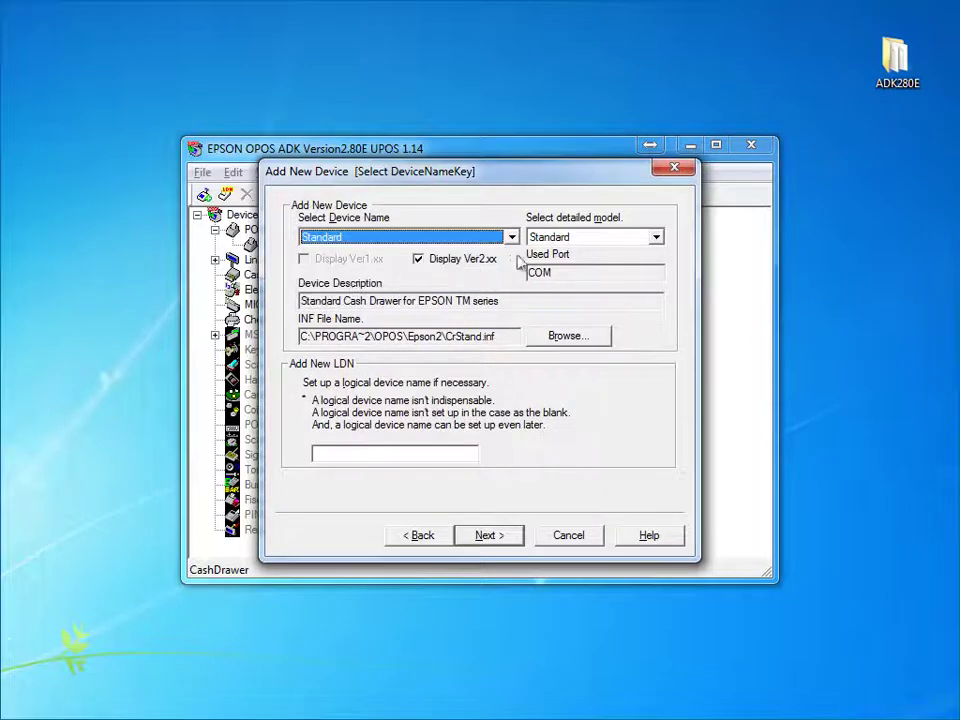
click(655, 237)
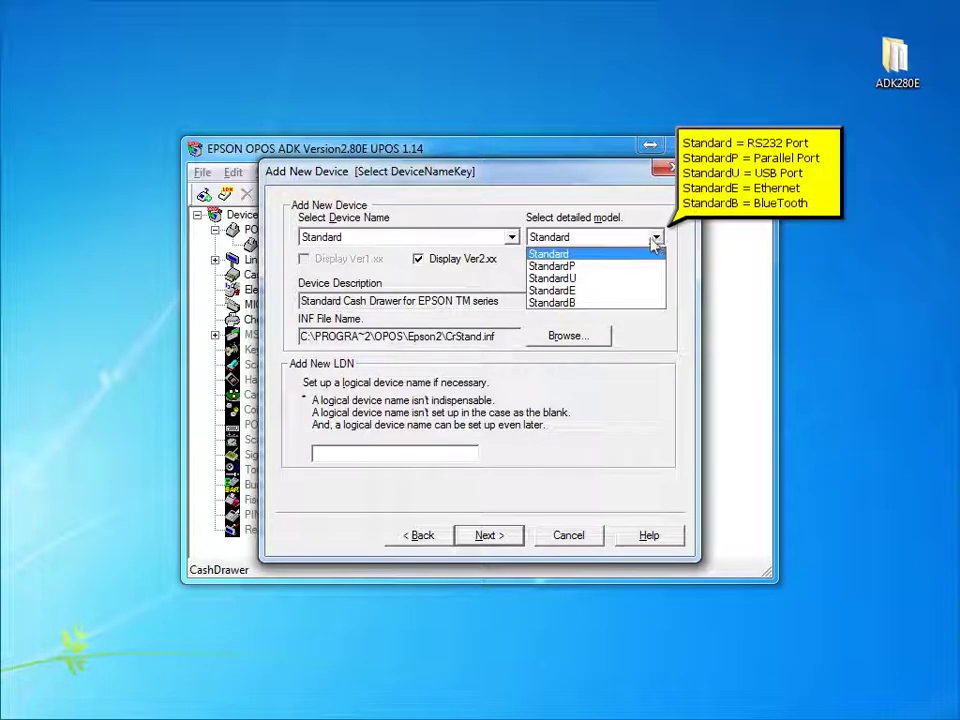
click(551, 279)
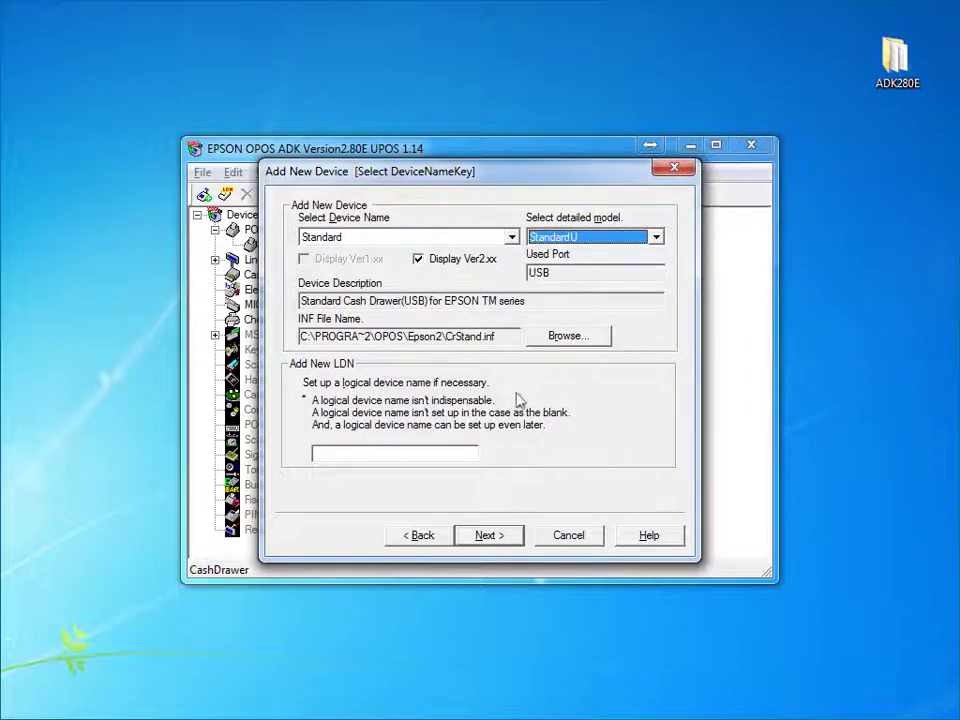
click(491, 537)
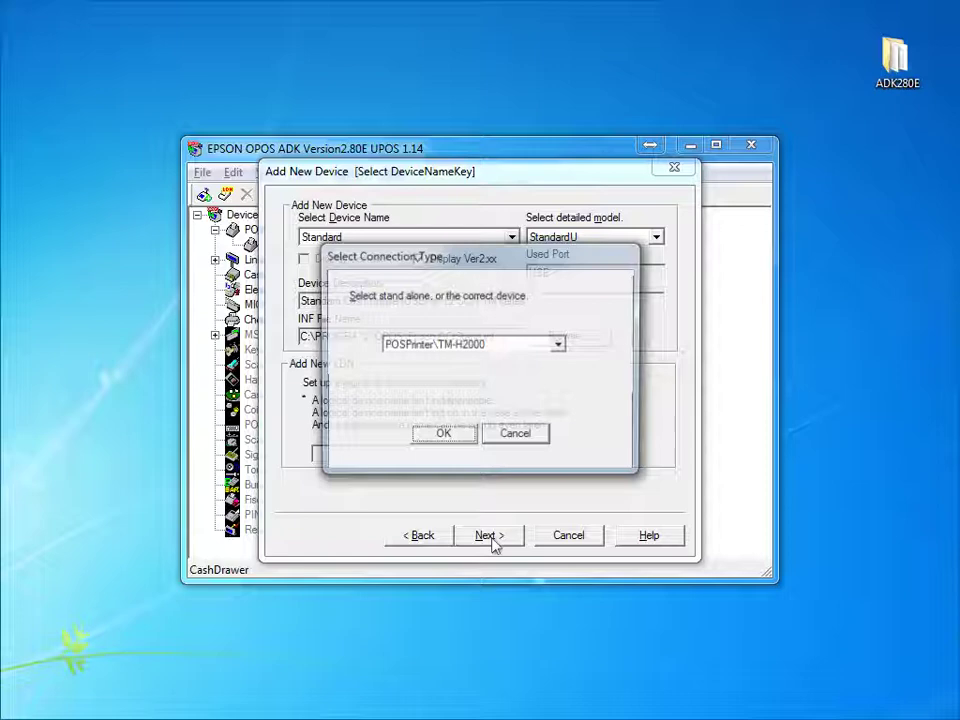
- Connect the cash drawer through the POSPrinter\TM-T88III printer
click(559, 345)
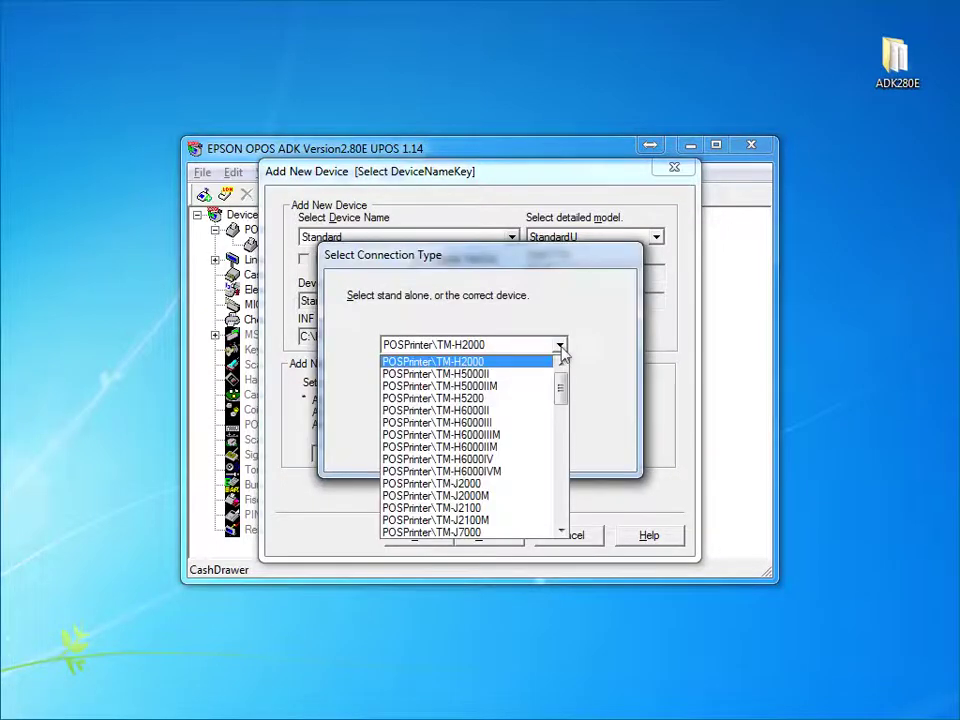
scroll(562, 385, down, 8)
click(489, 490)
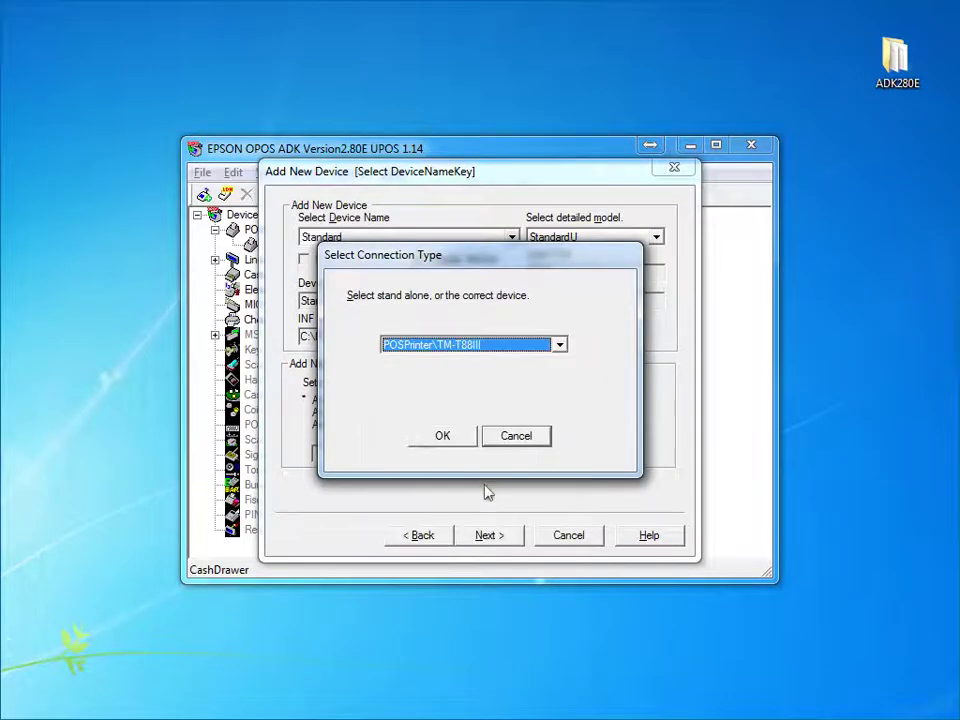
click(443, 437)
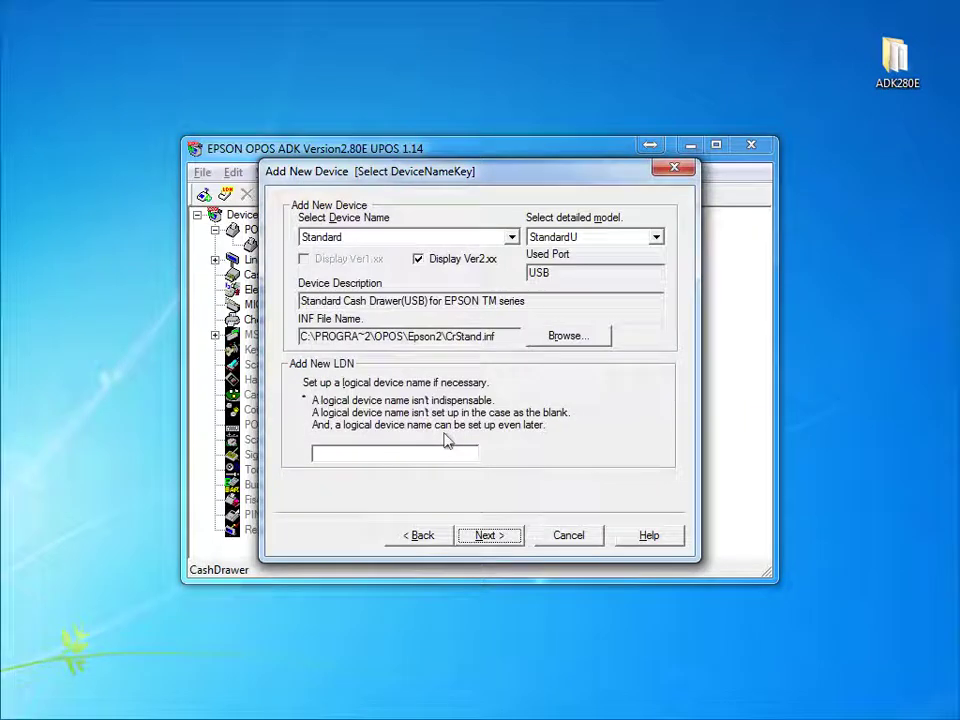
click(487, 535)
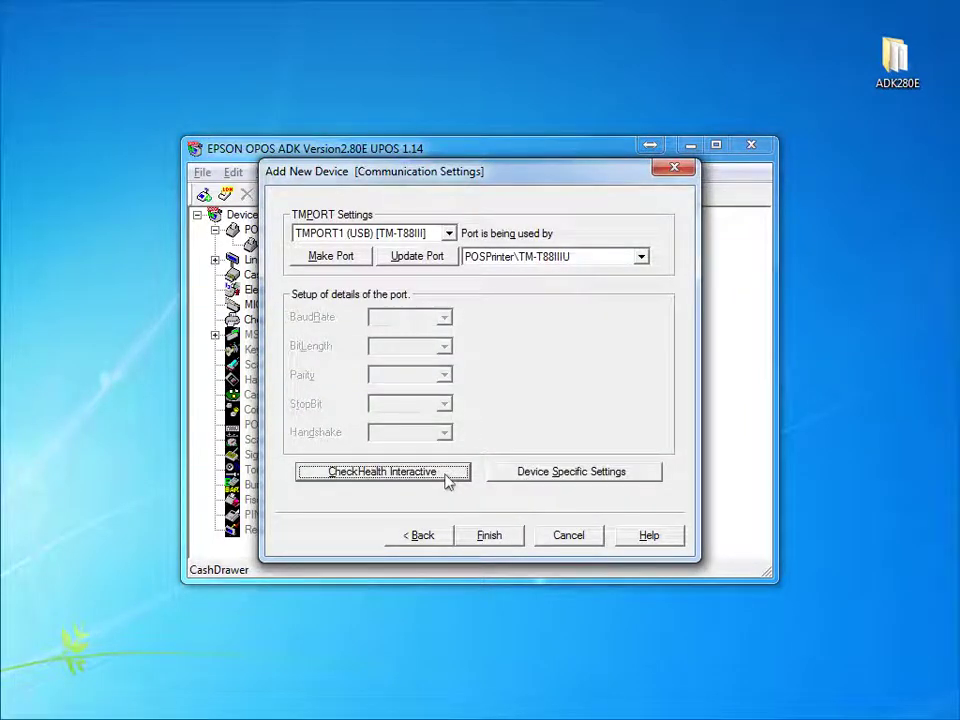
- Health-check the drawer, finish, accept the registry port fix, and show the StandardU entry
click(447, 478)
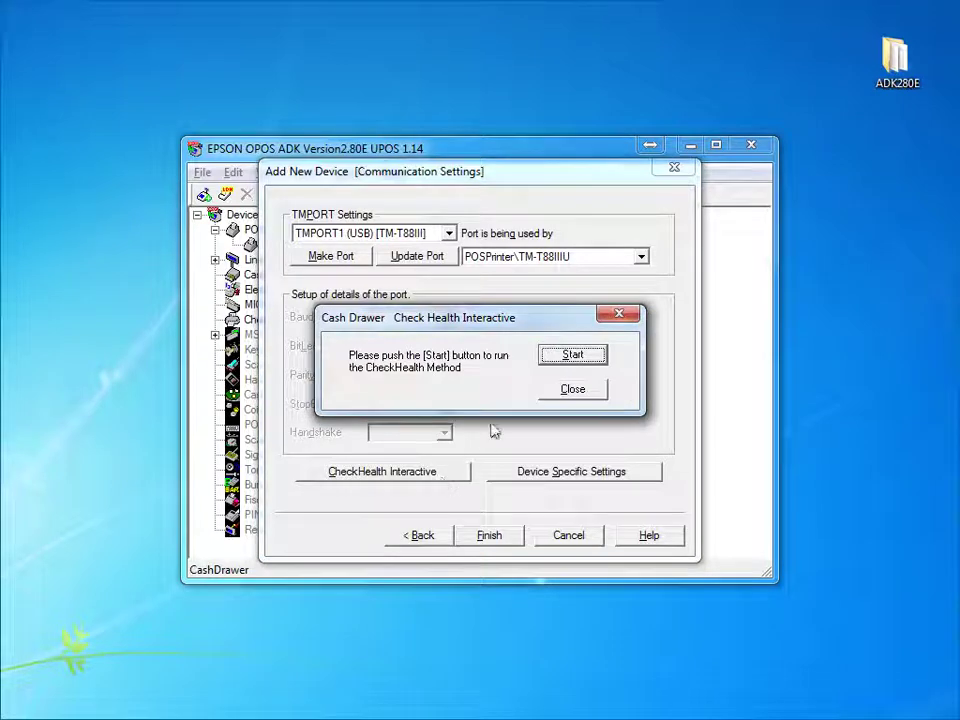
click(562, 358)
click(495, 538)
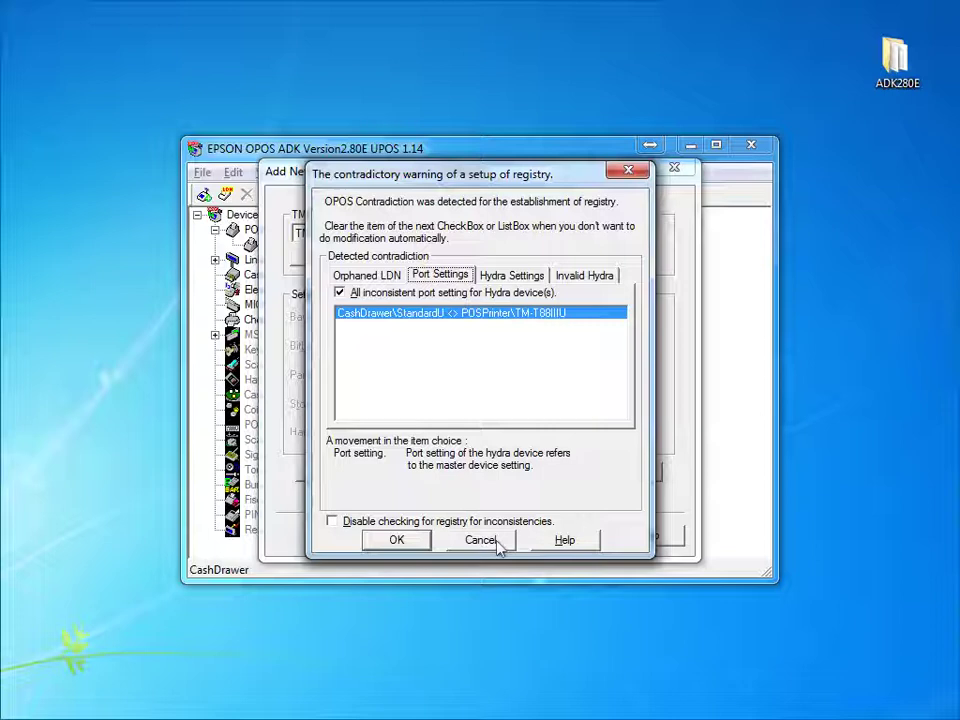
click(396, 541)
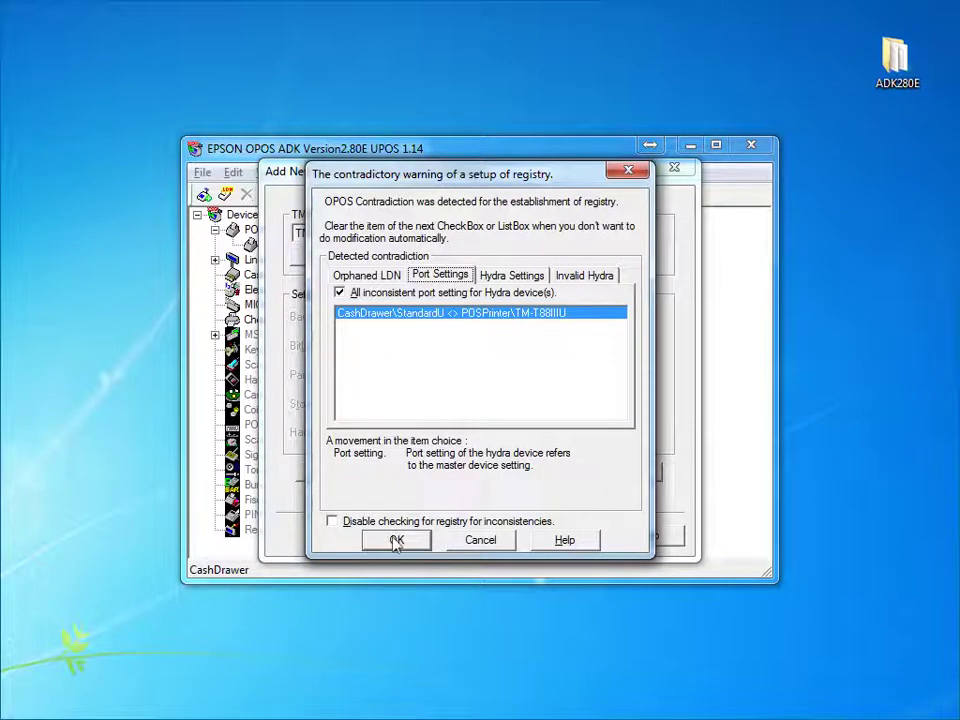
click(215, 276)
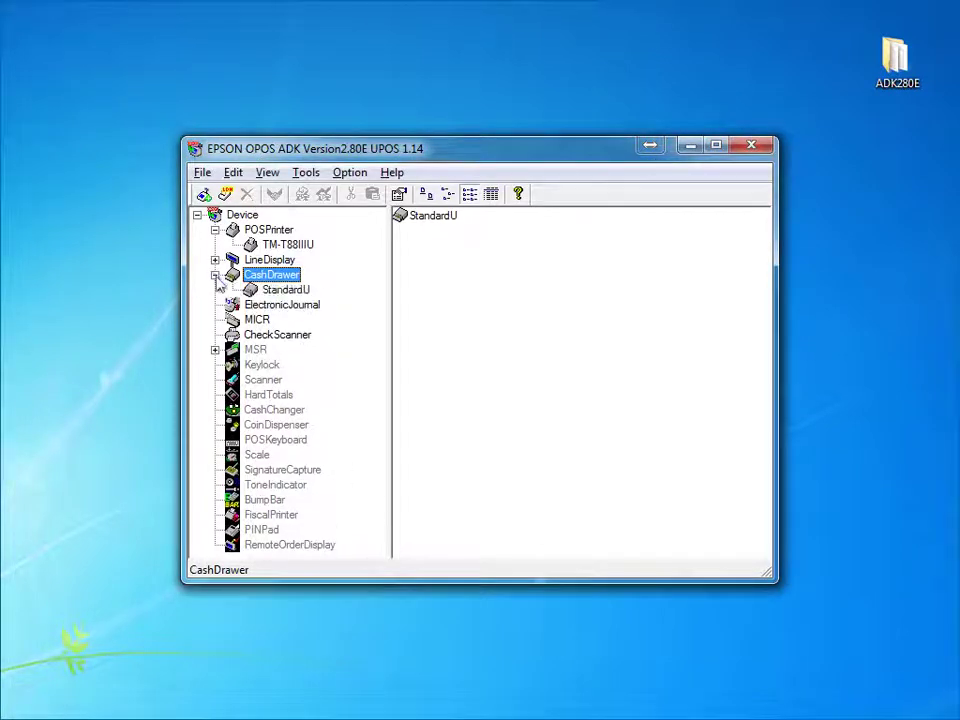
- Run an interactive receipt health check on the TM-T88IIIU printer and acknowledge success
click(284, 289)
click(292, 246)
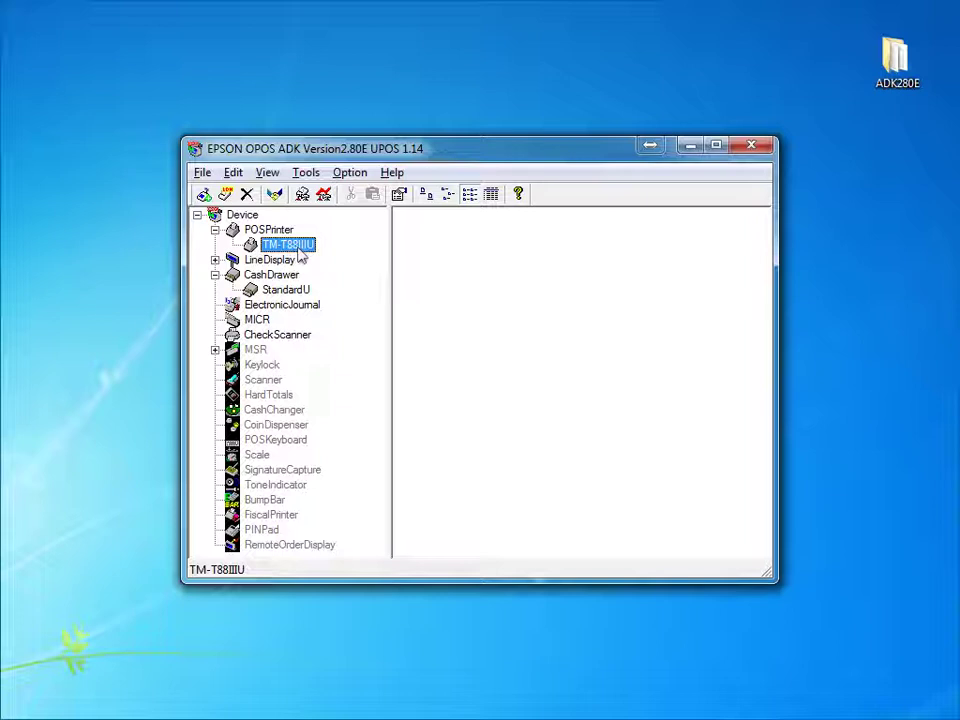
click(274, 193)
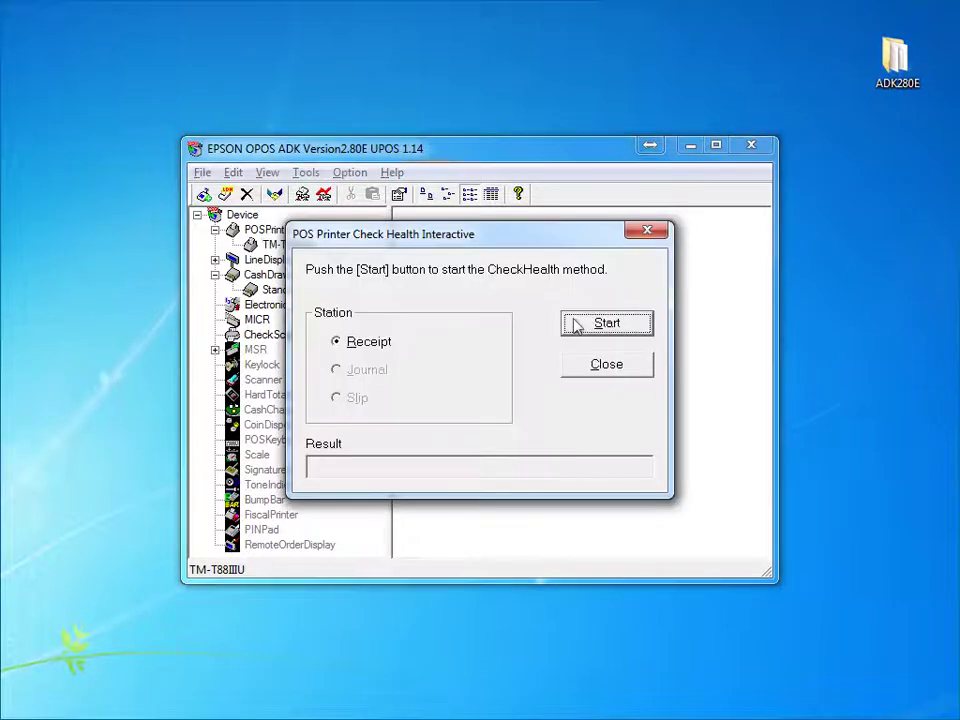
click(591, 365)
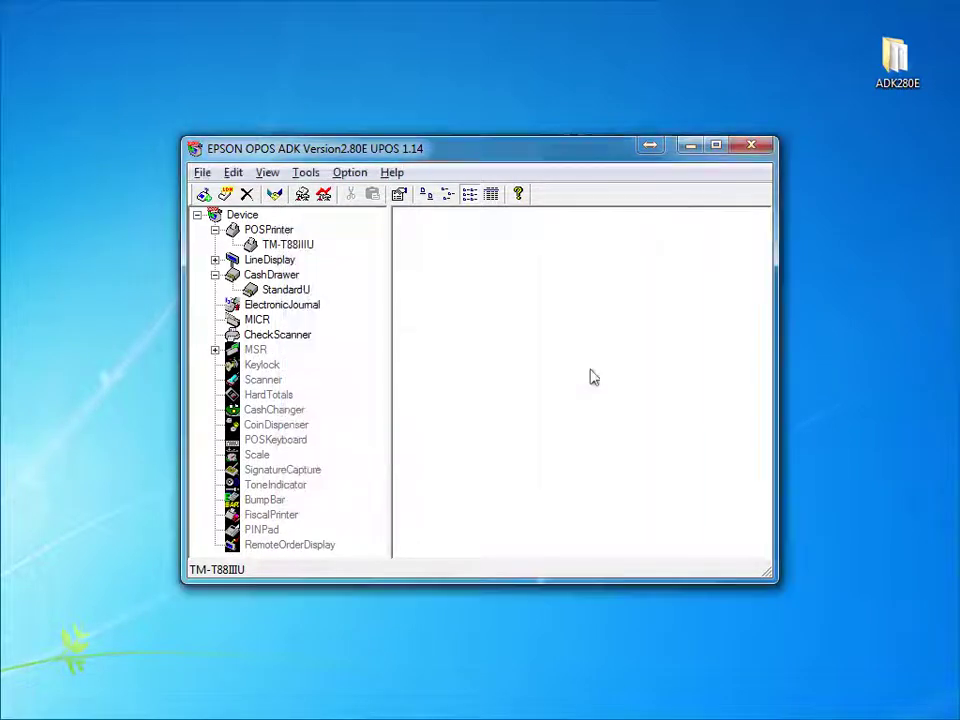
click(602, 430)
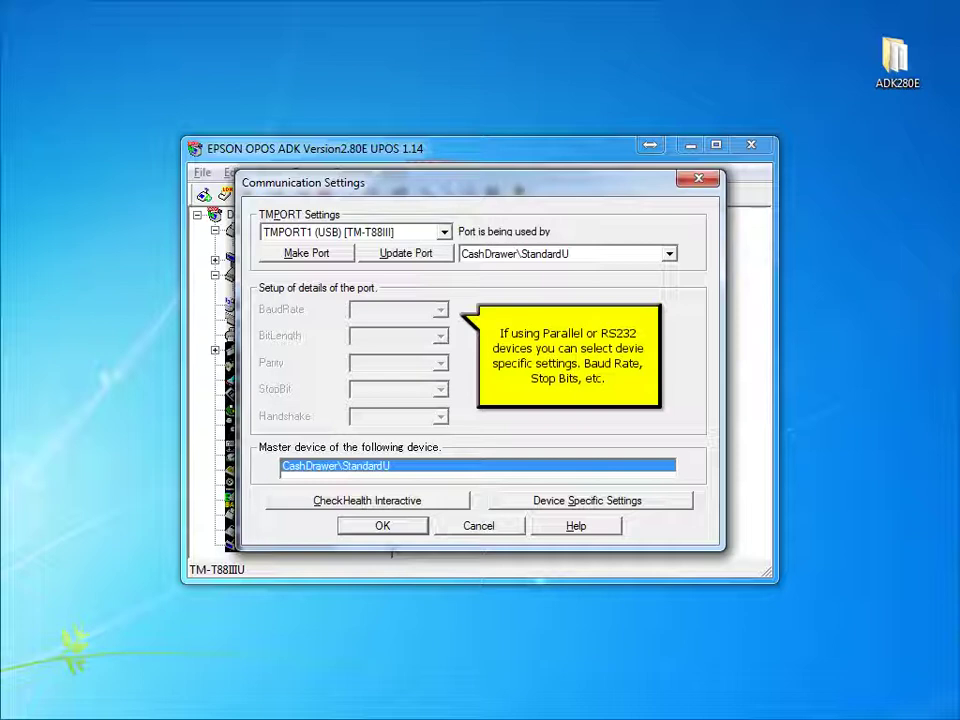
click(477, 527)
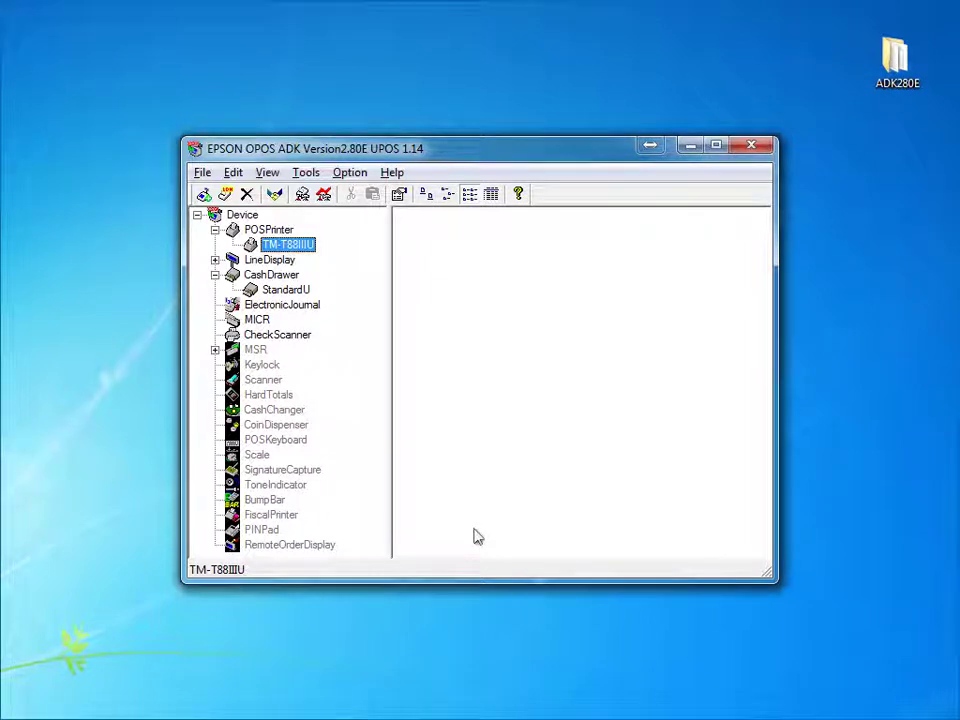
- Expand the MSR node, then exit SetupPOS to reveal the CounterPoint SQL Main Menu
click(215, 350)
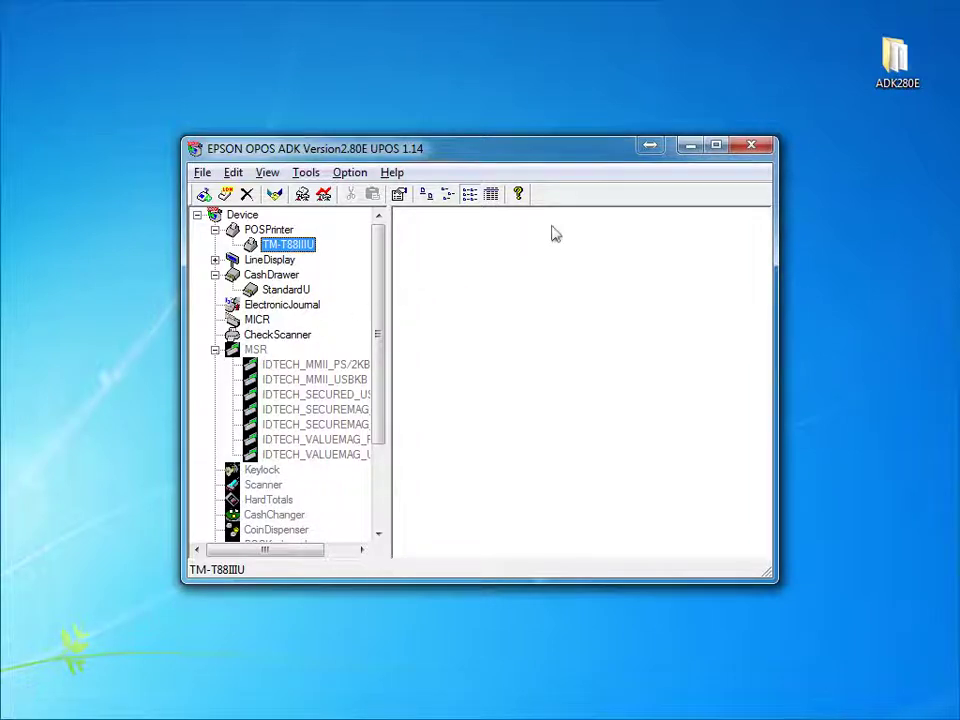
click(751, 146)
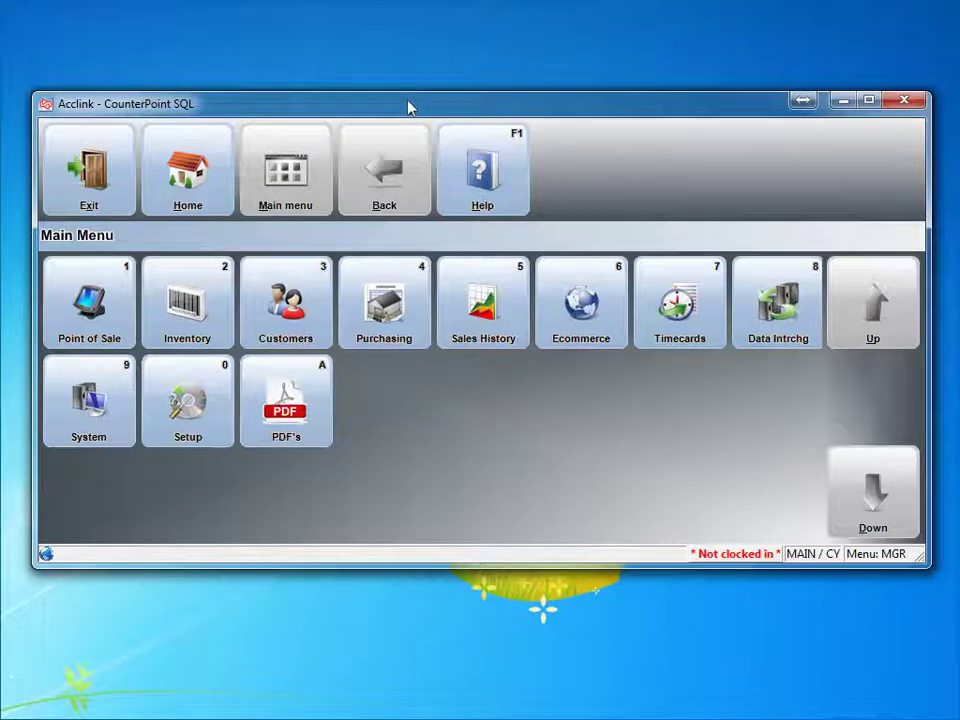
- Load store 1 in Setup / Point of Sale / Stores, then clear and close the Stores form
click(212, 366)
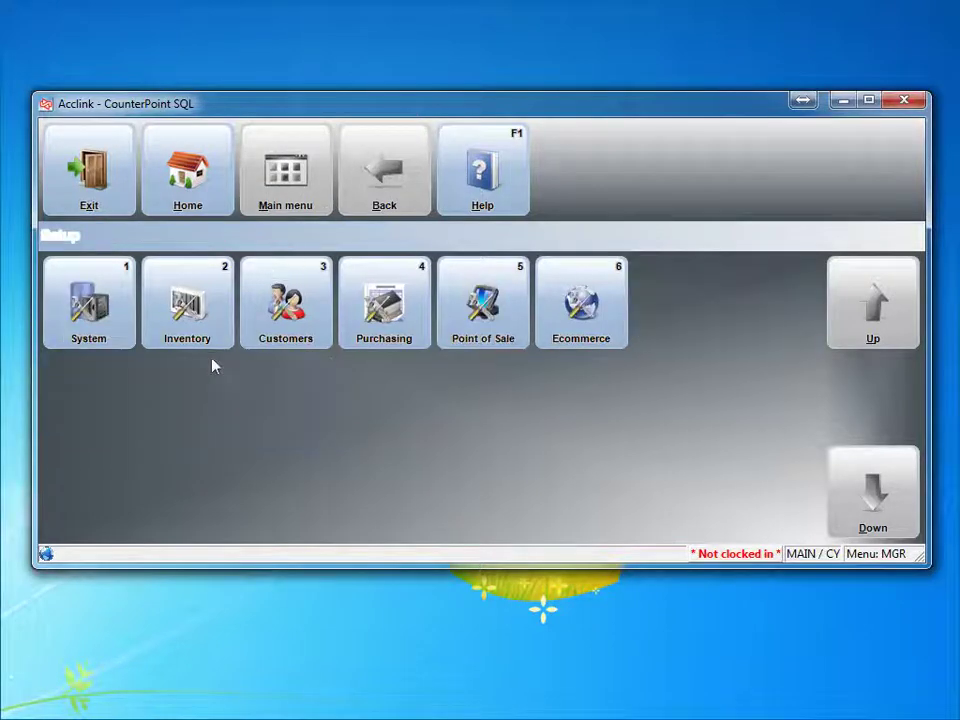
click(480, 316)
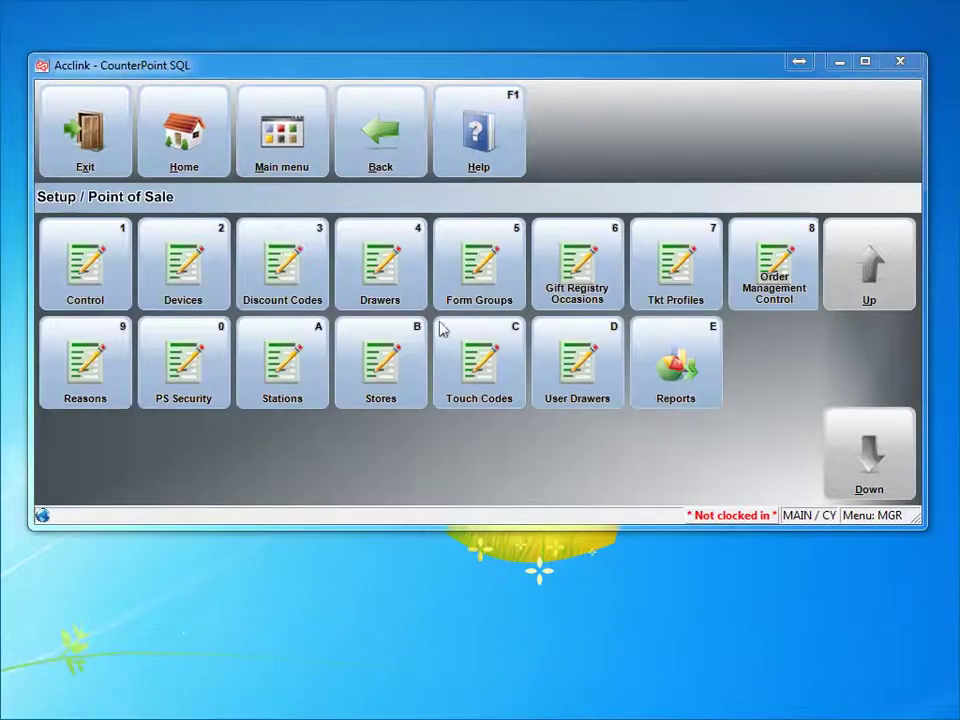
click(372, 362)
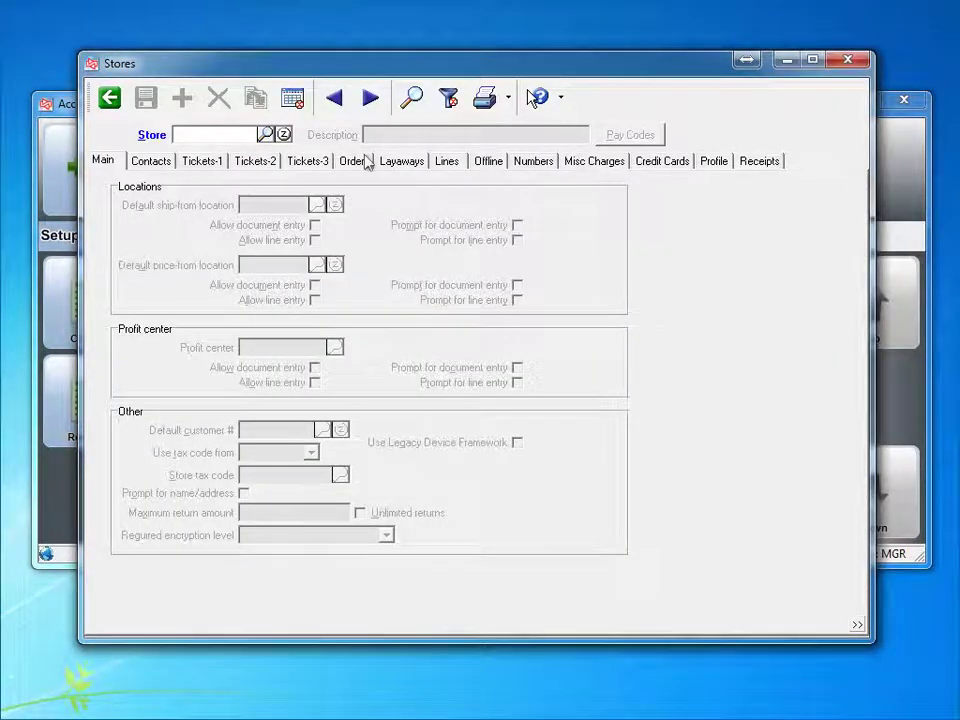
click(370, 97)
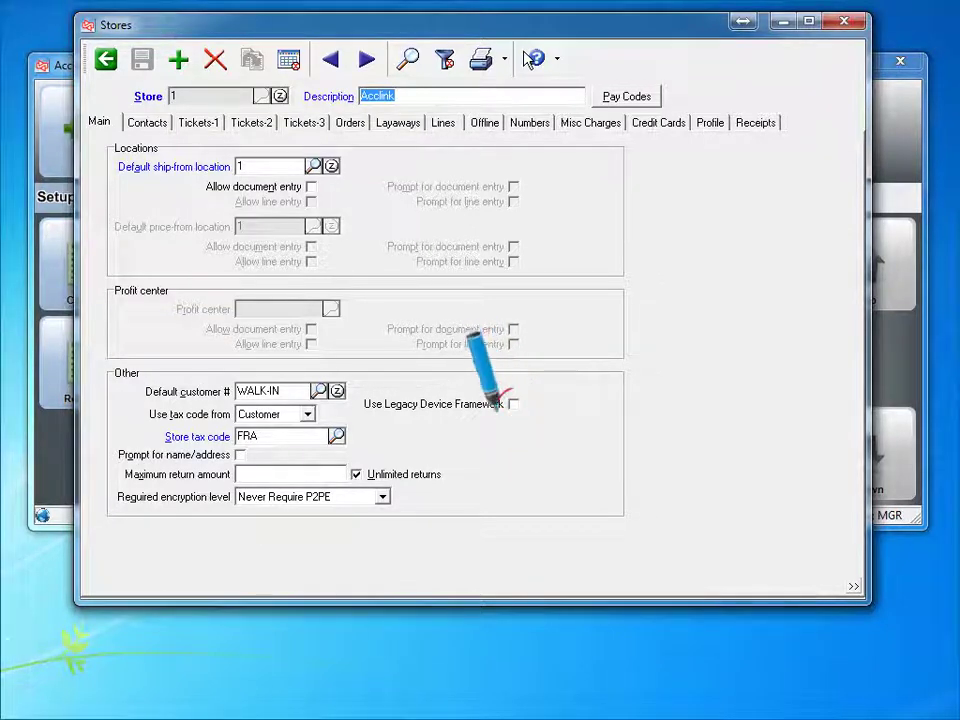
click(105, 59)
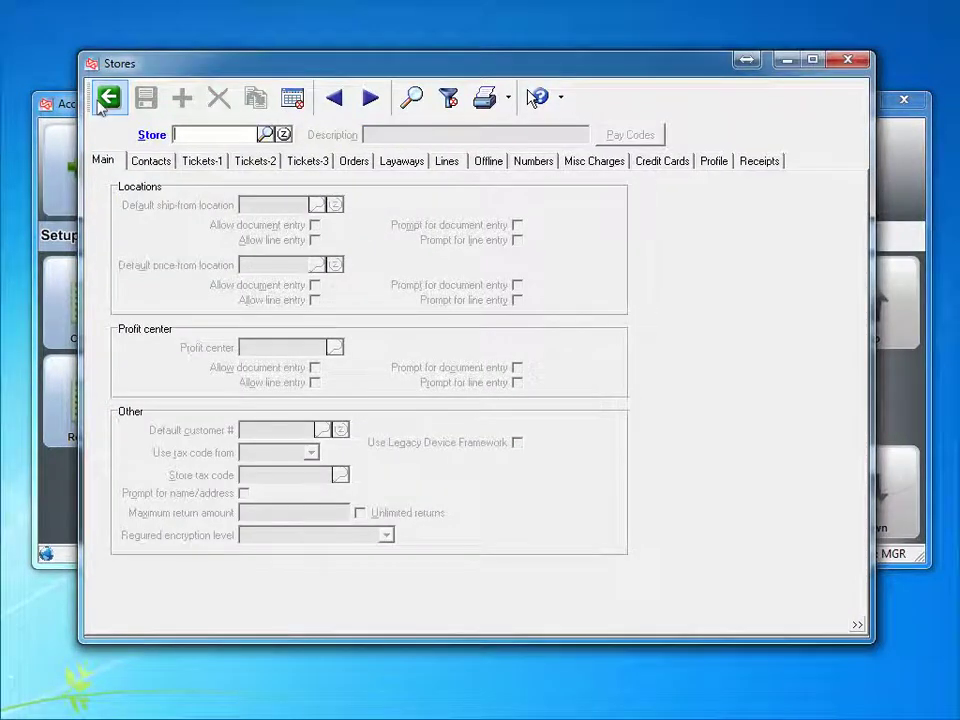
click(107, 98)
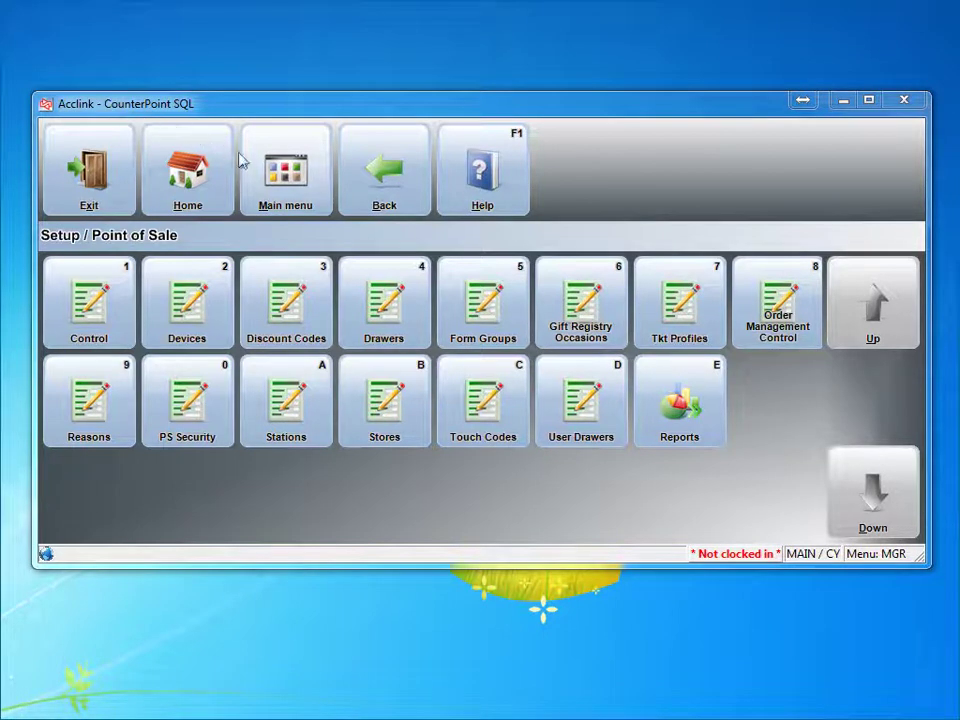
- Go from the main menu through Setup > System to the Workstations form
click(308, 184)
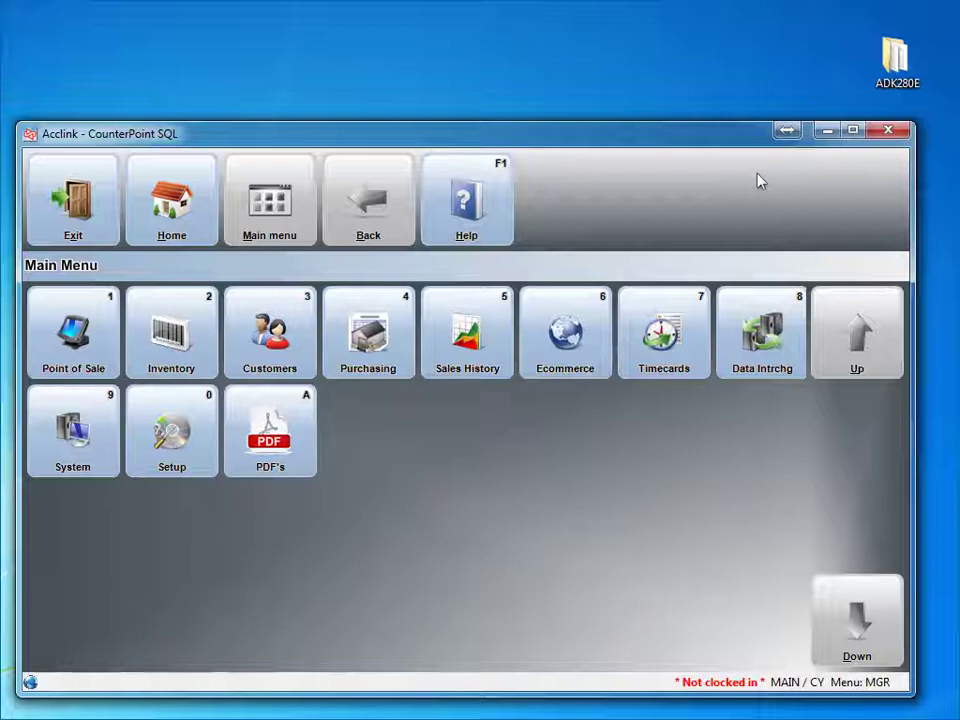
click(205, 420)
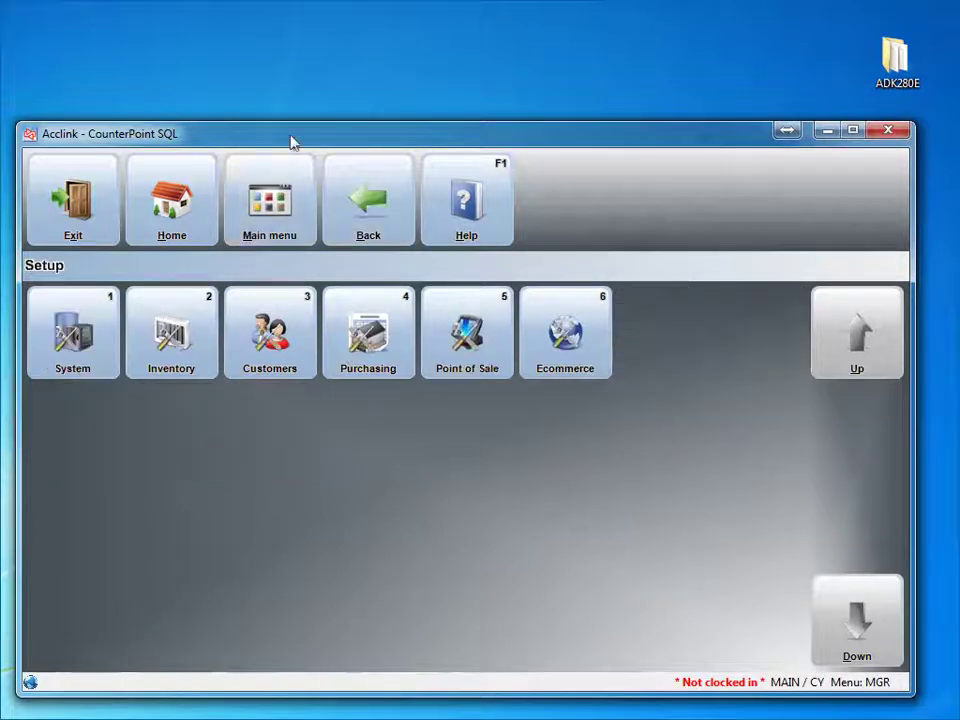
click(86, 337)
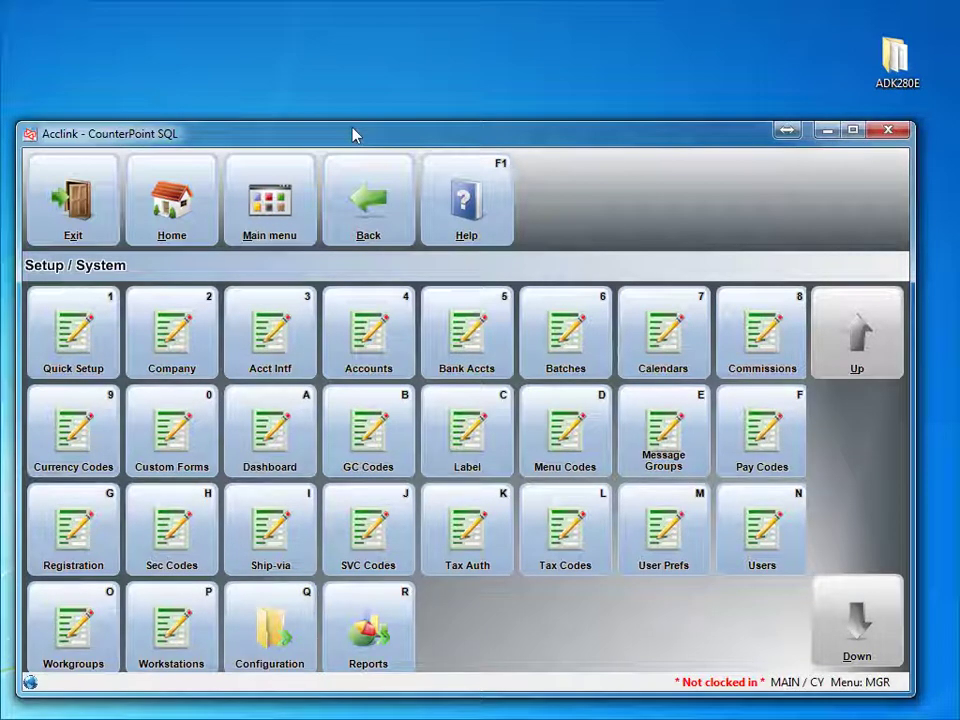
click(205, 608)
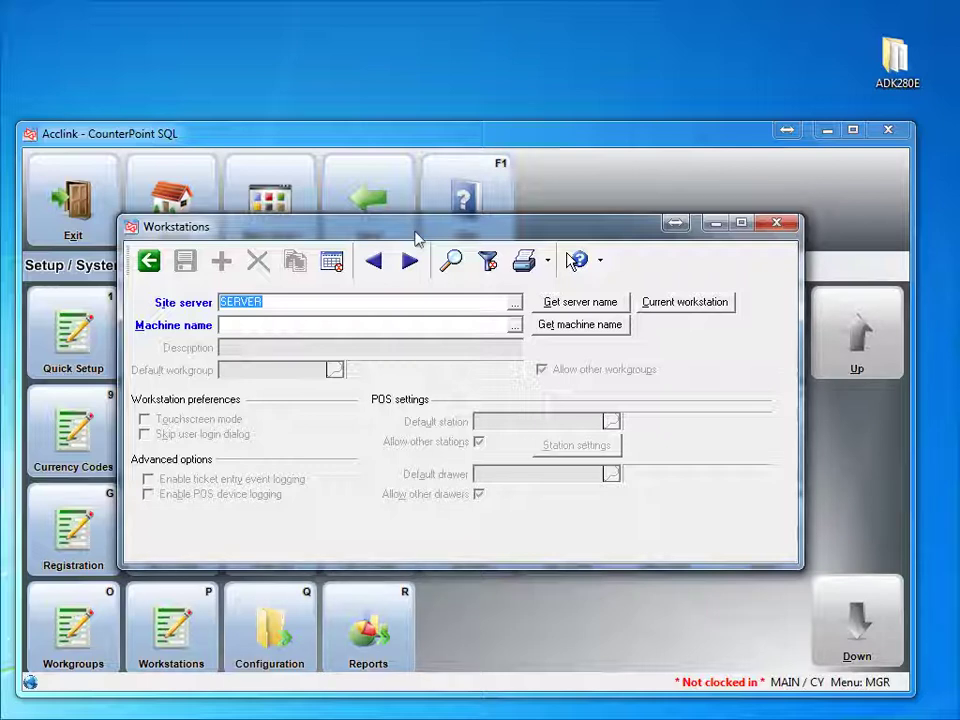
- Load this computer's workstation record by machine name and describe it as 'Staion 1'
click(566, 329)
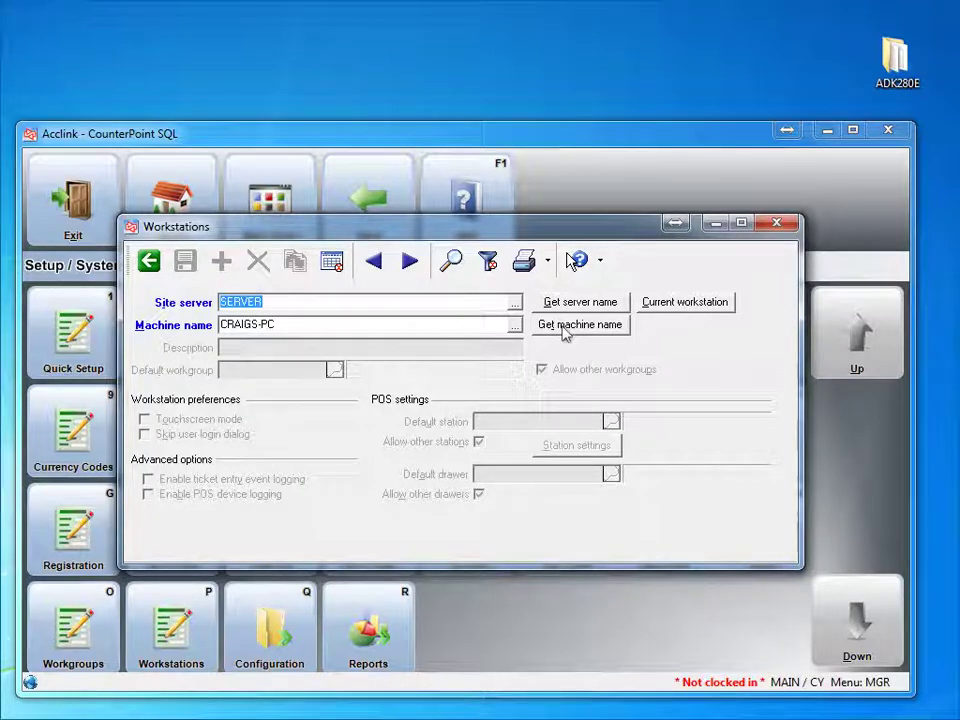
key(Tab)
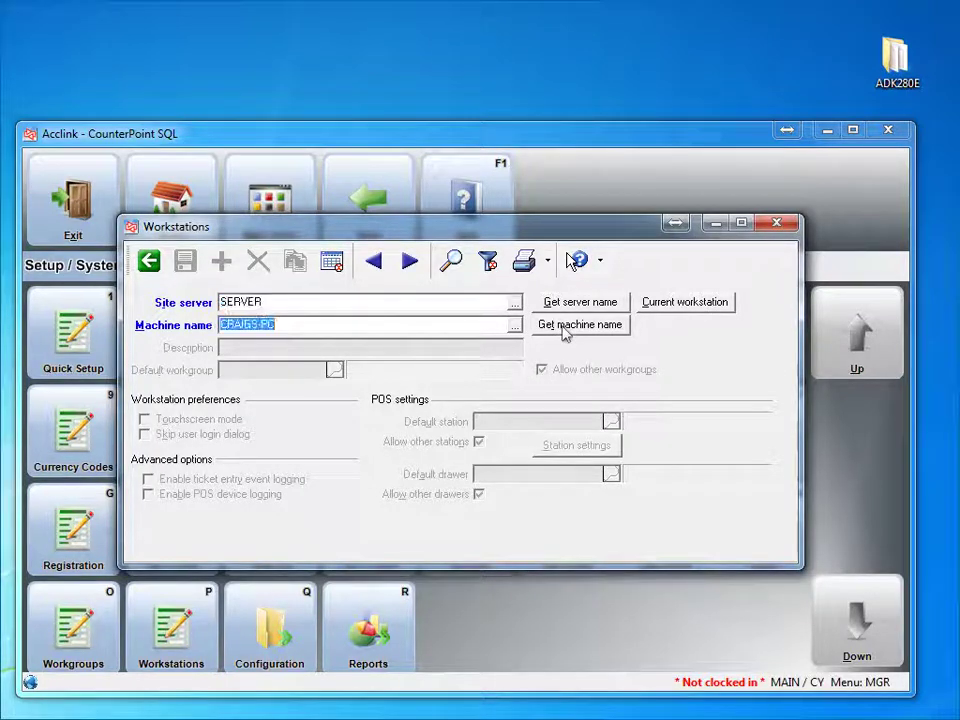
key(Tab)
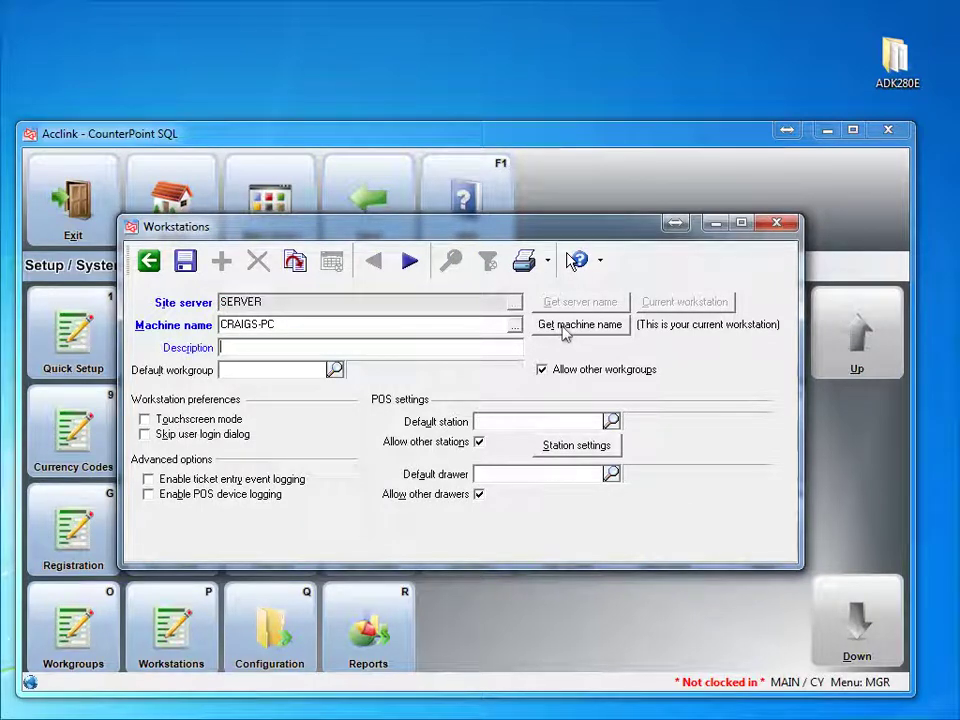
text(Staion 1)
- Assign workgroup MAIN, default station 1 and Drawer 1, then save the workstation
click(336, 370)
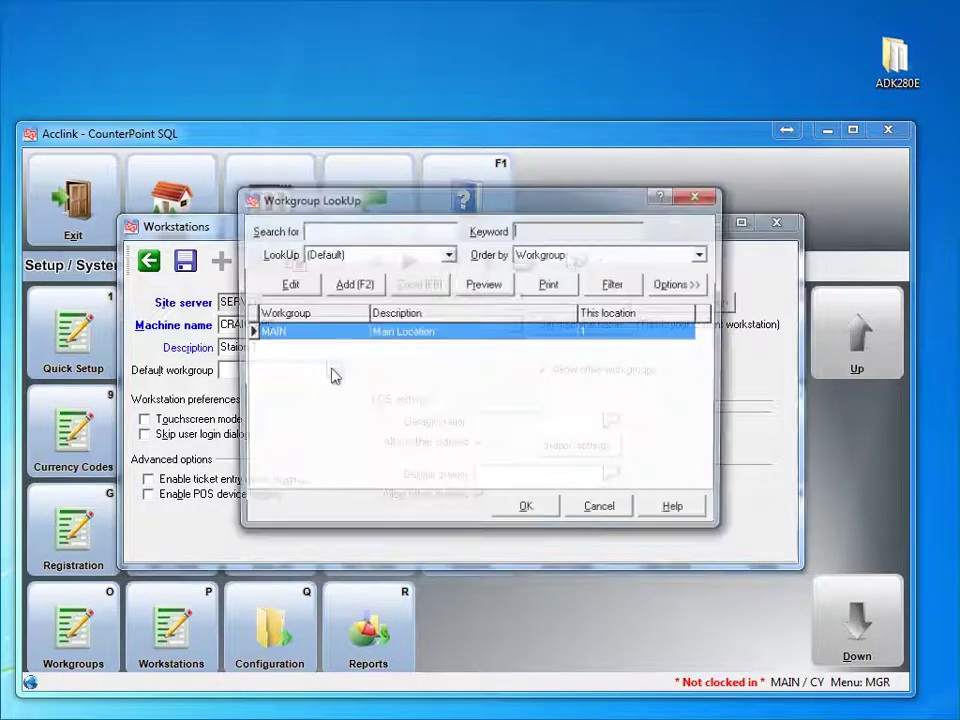
click(525, 506)
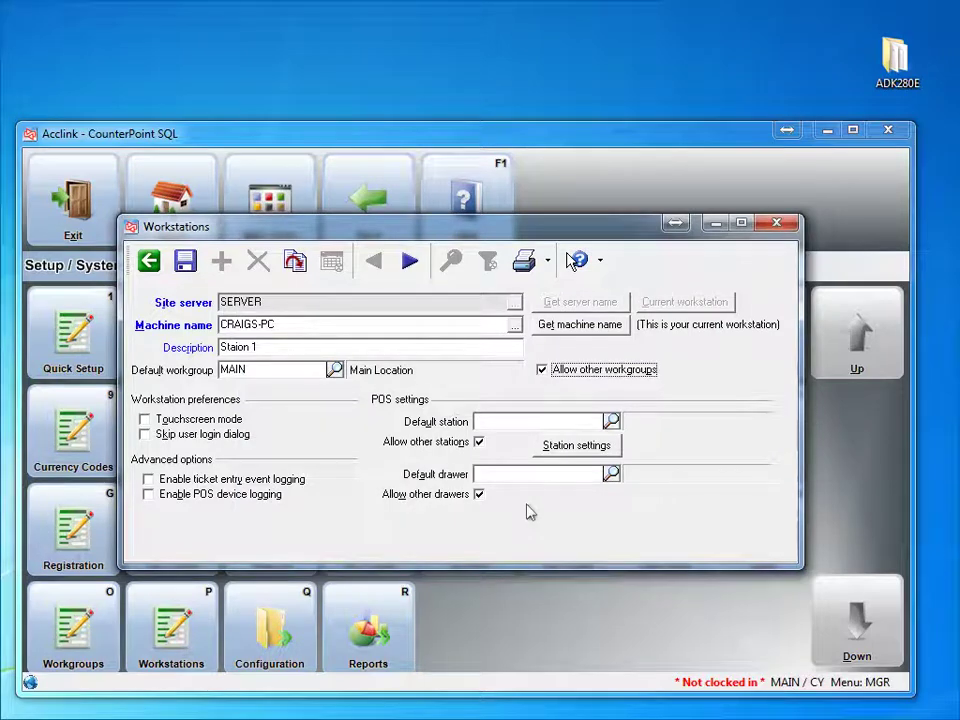
click(612, 422)
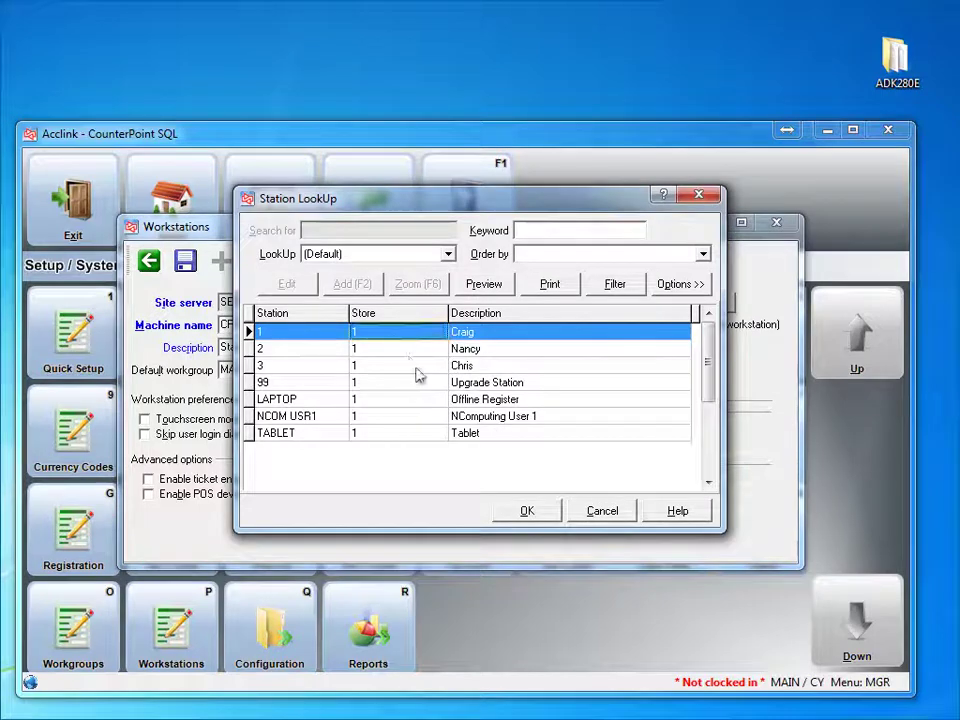
click(516, 511)
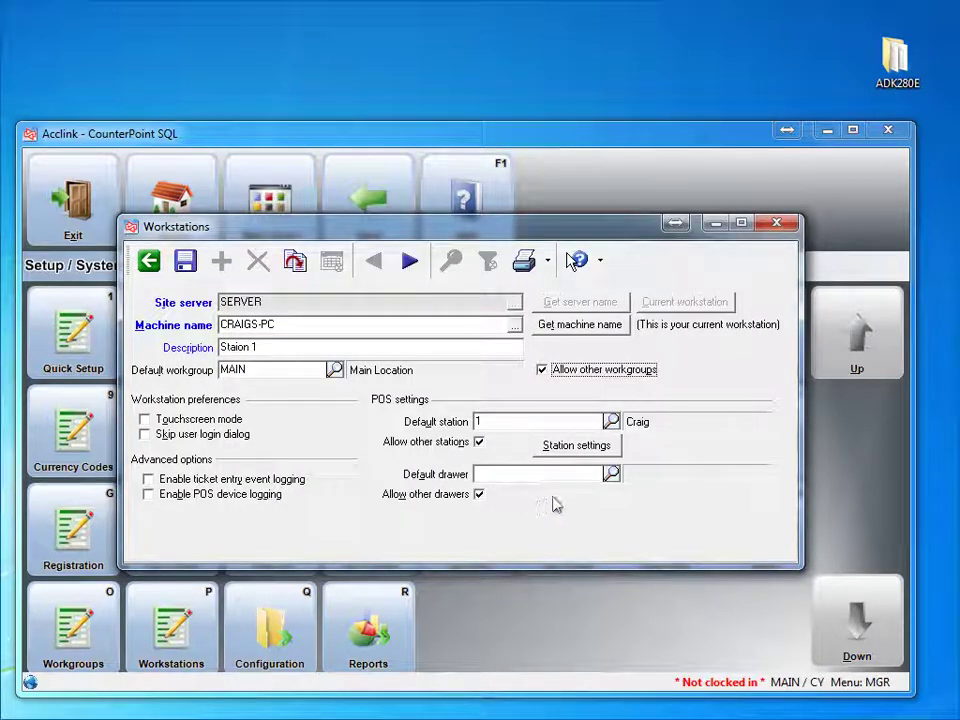
click(611, 474)
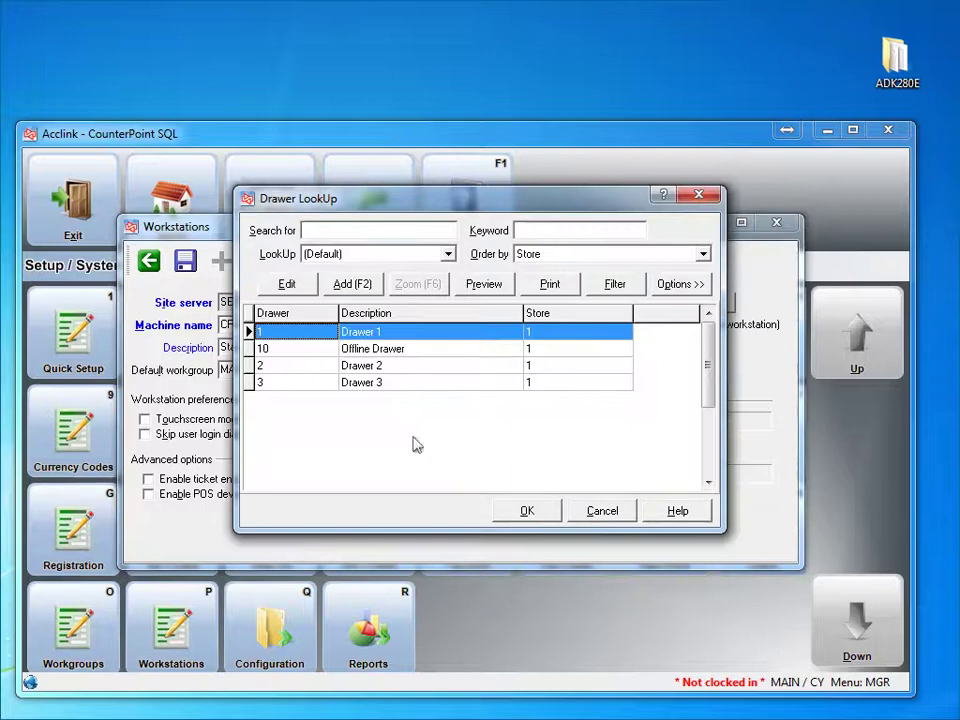
click(522, 511)
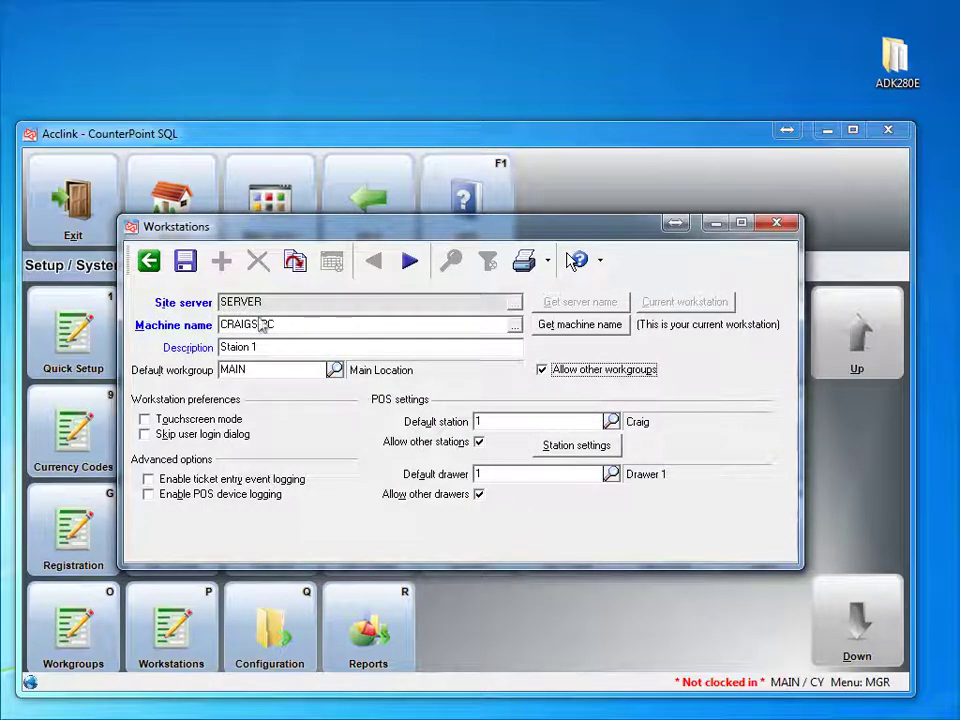
click(185, 263)
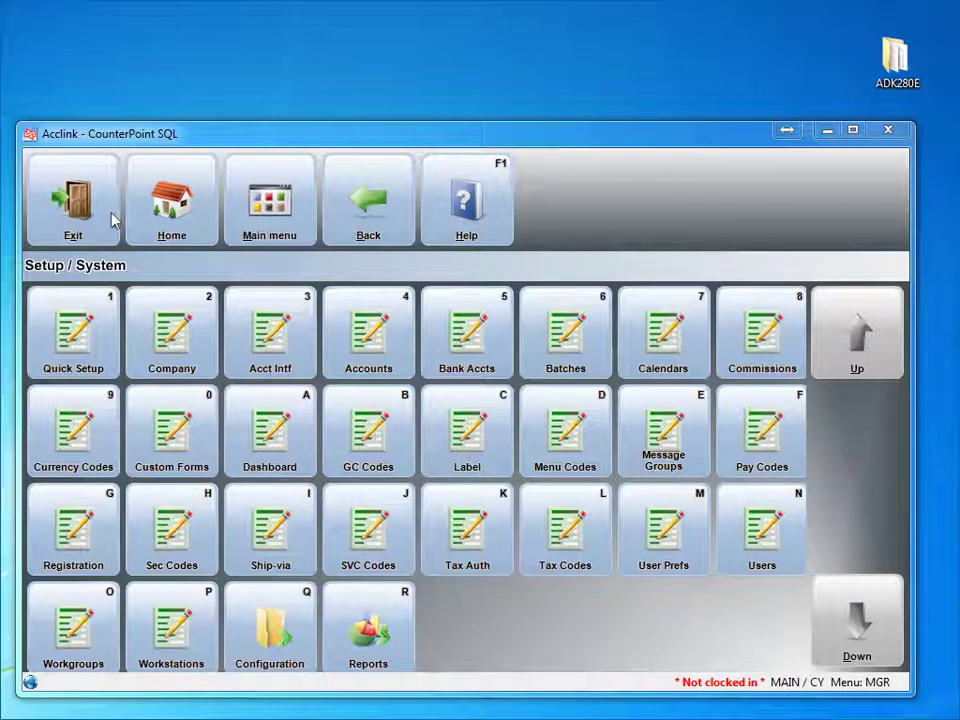
- Return to Setup, enter Point of Sale, and launch Devices
click(366, 214)
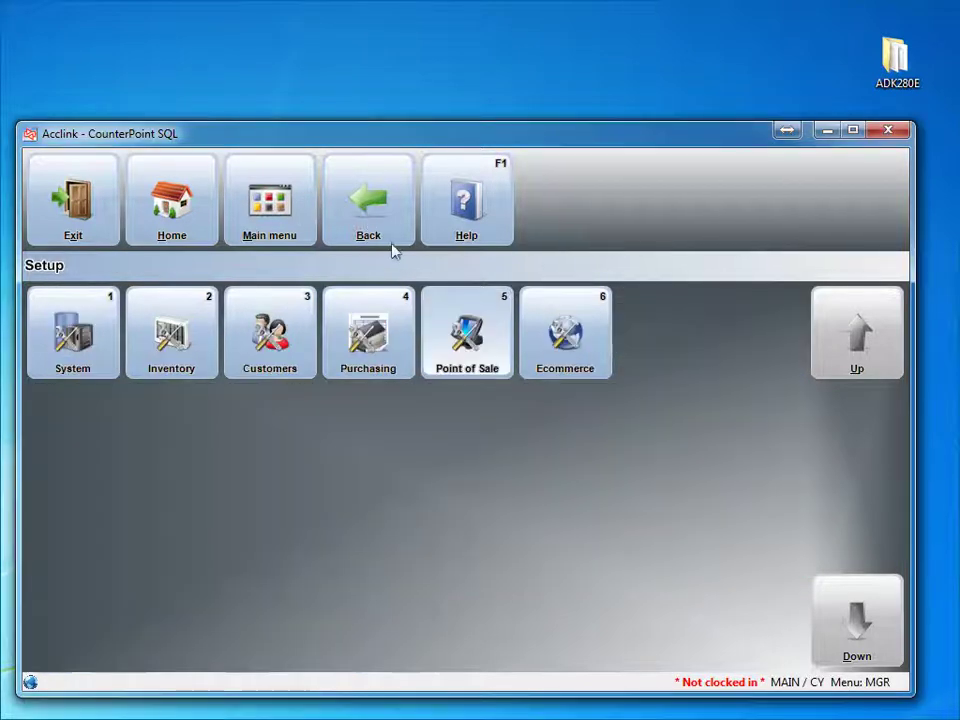
click(470, 332)
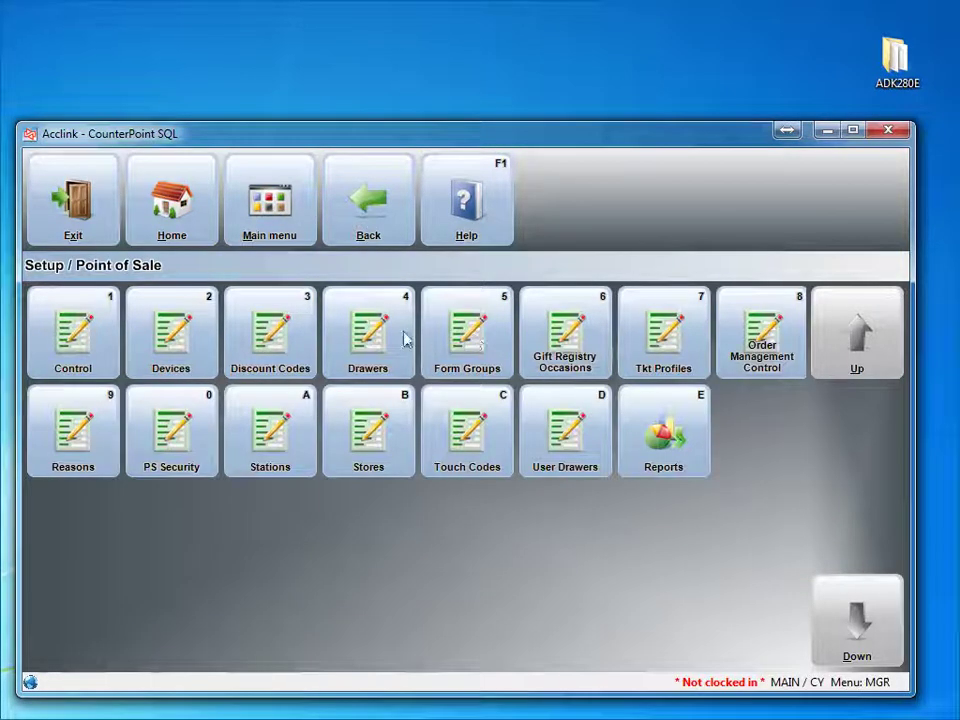
click(171, 332)
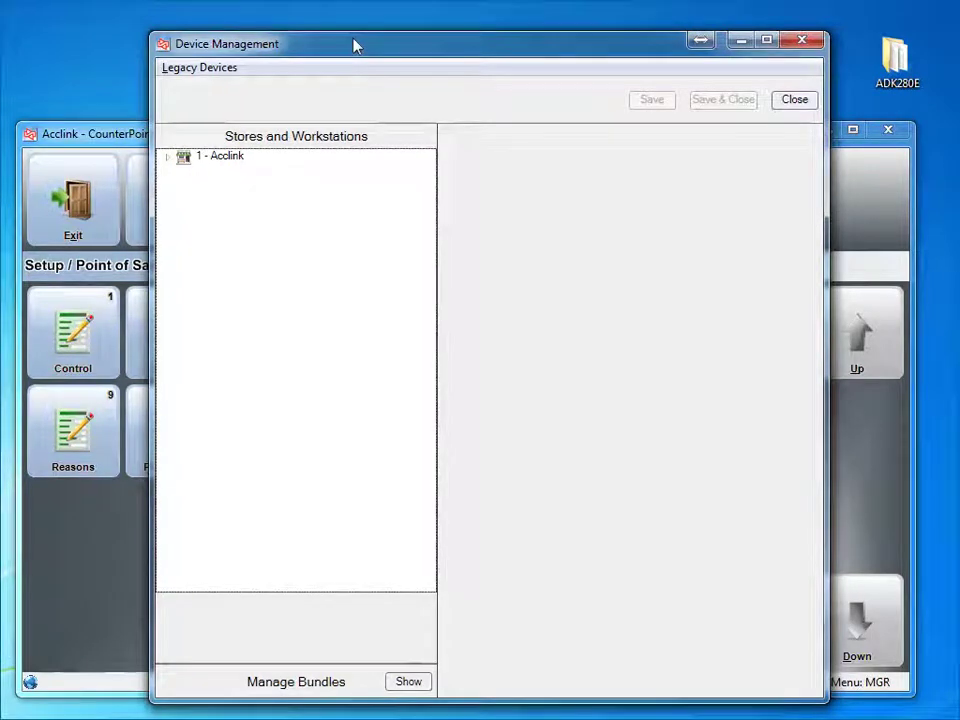
- Under store 1 - Acclink, give Station 1 an Epson TM-T88III receipt printer and an Other OPOS Cash drawer
click(170, 160)
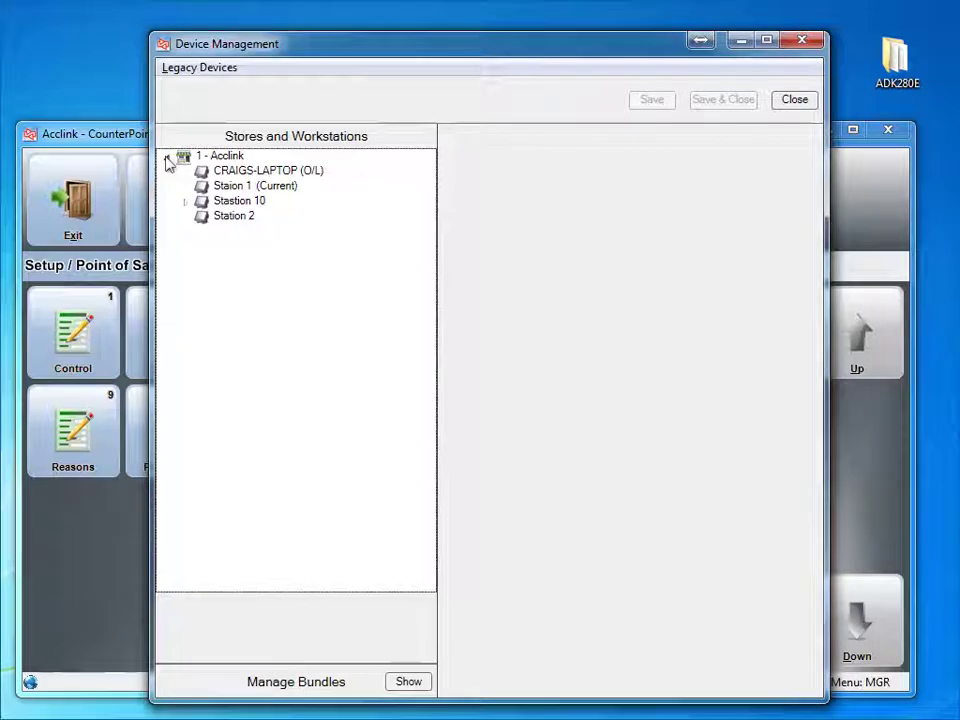
click(218, 187)
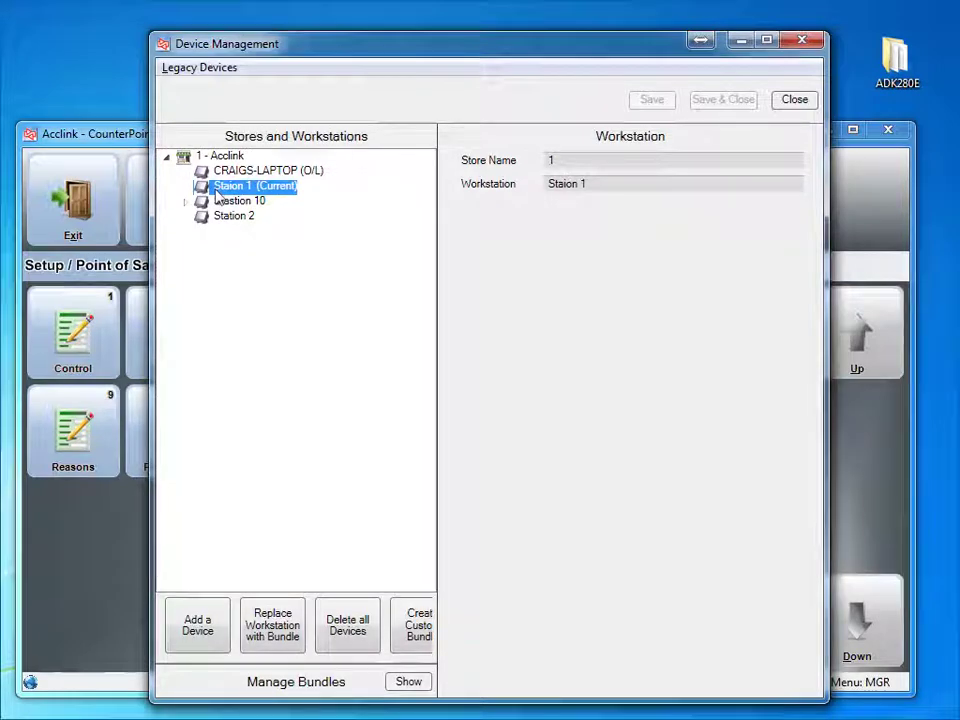
click(197, 618)
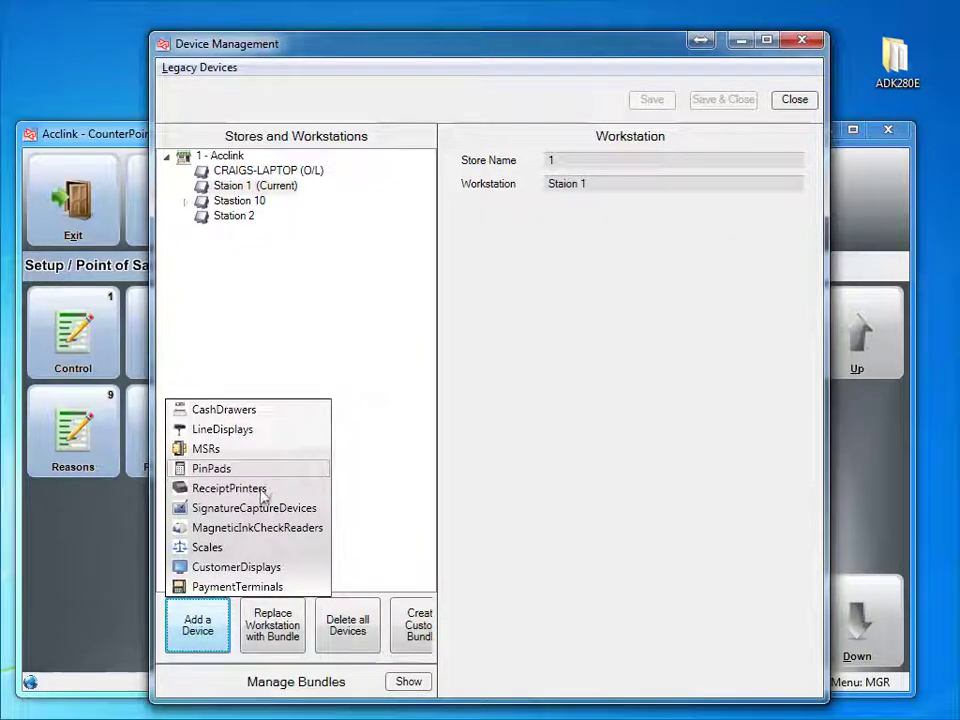
click(264, 492)
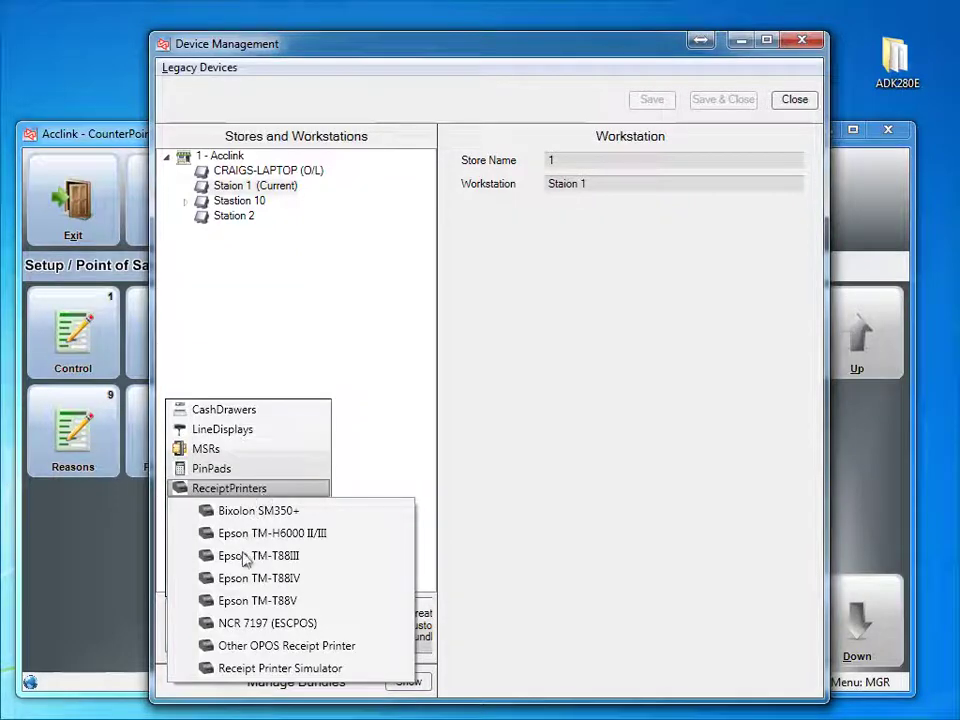
click(200, 555)
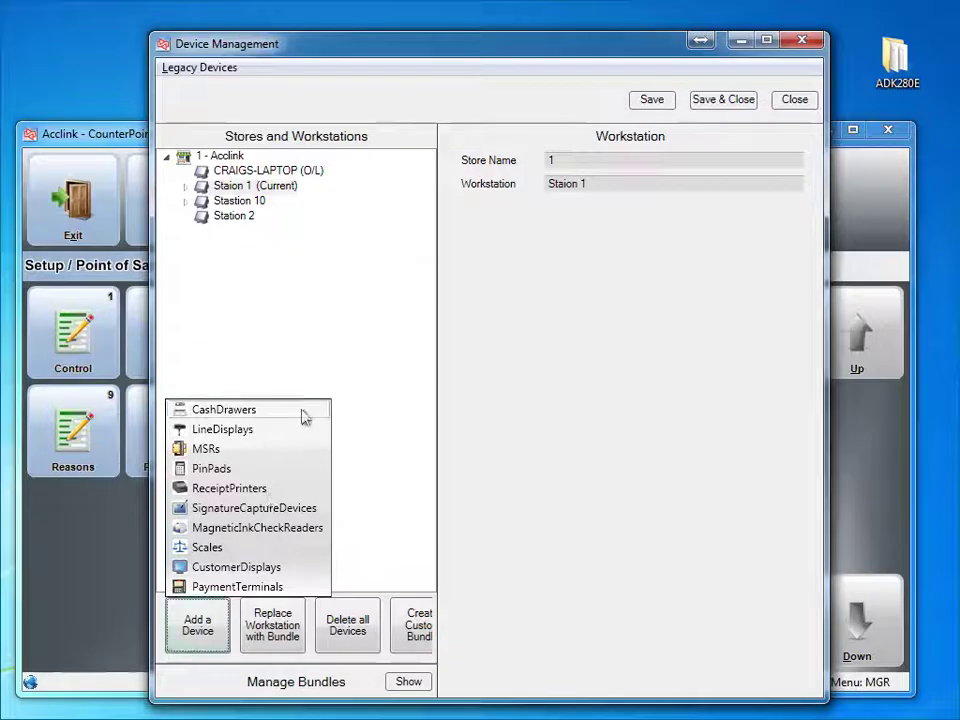
mouse_move(301, 414)
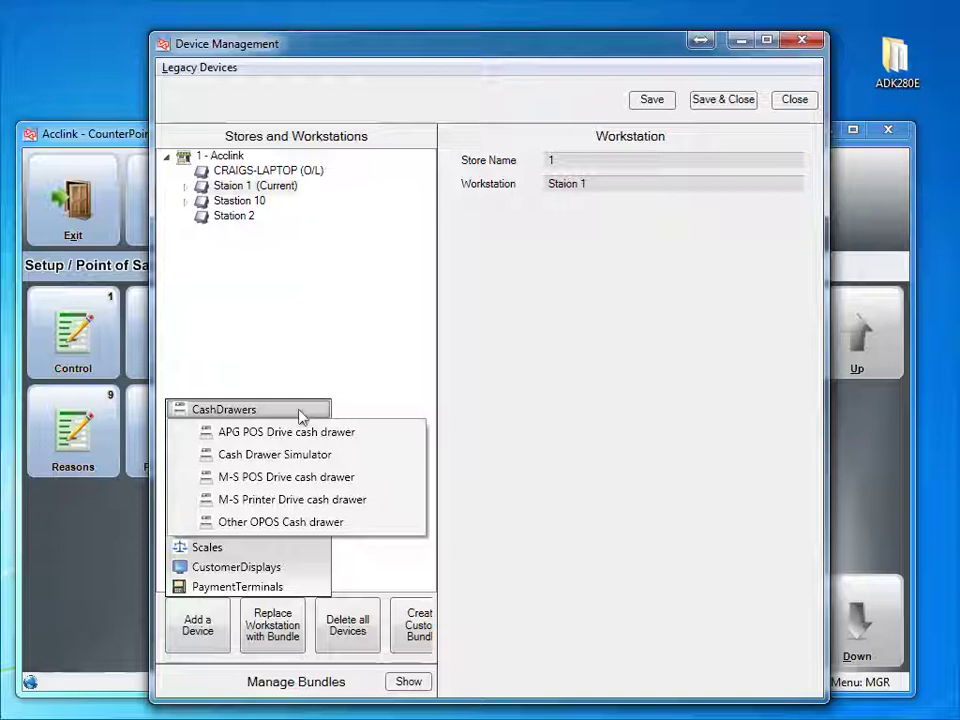
click(352, 526)
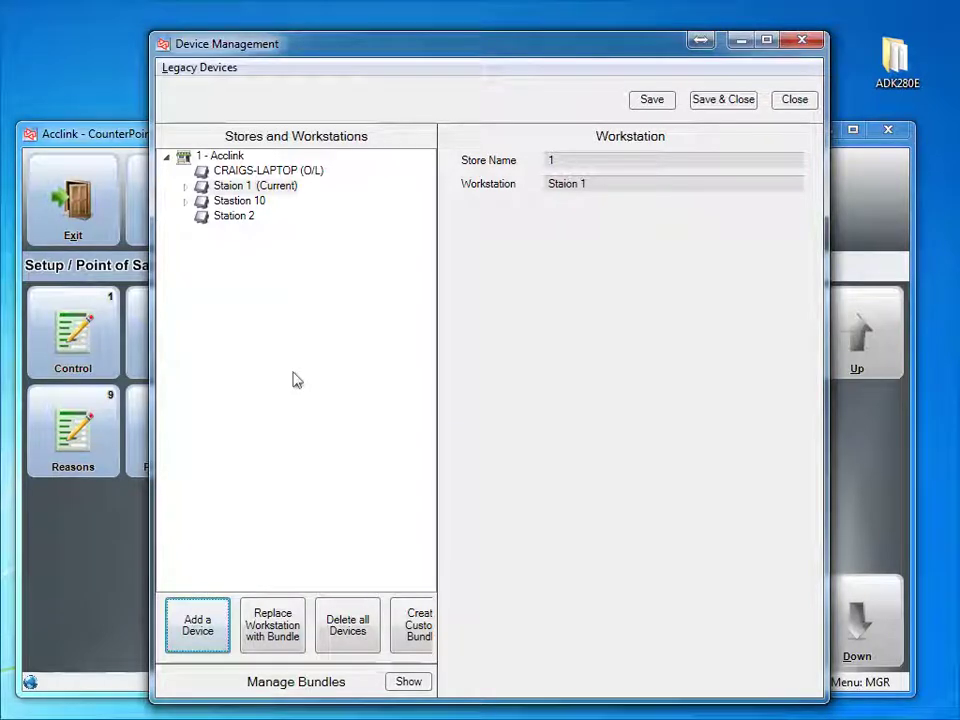
- Set the Epson TM-T88III's OPOS name to TM-T88IIIU and pass its Advanced Test
click(185, 187)
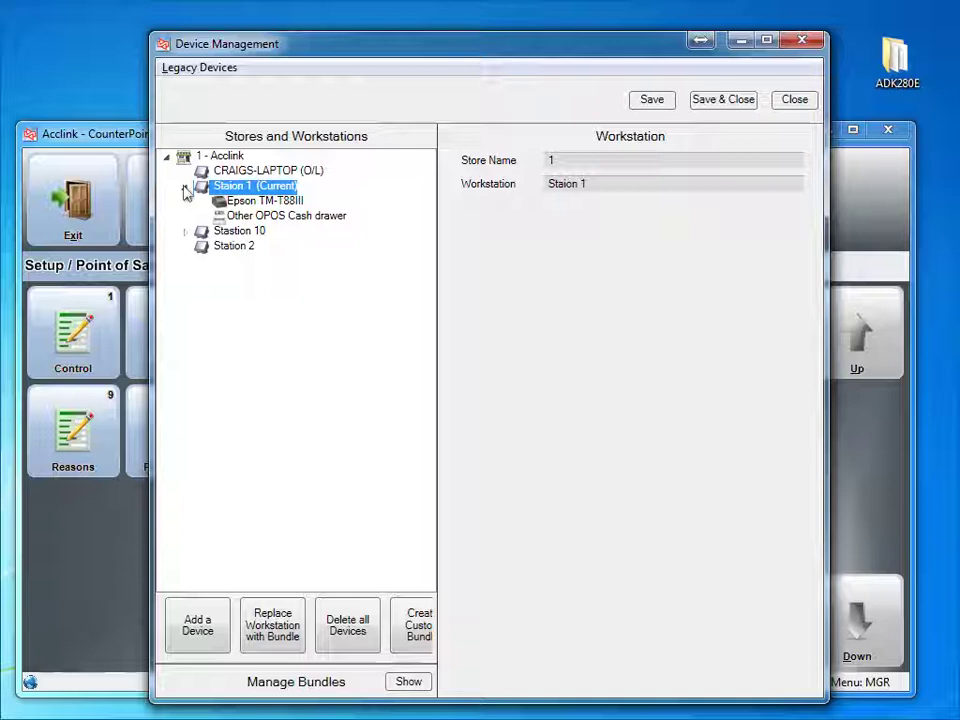
click(288, 203)
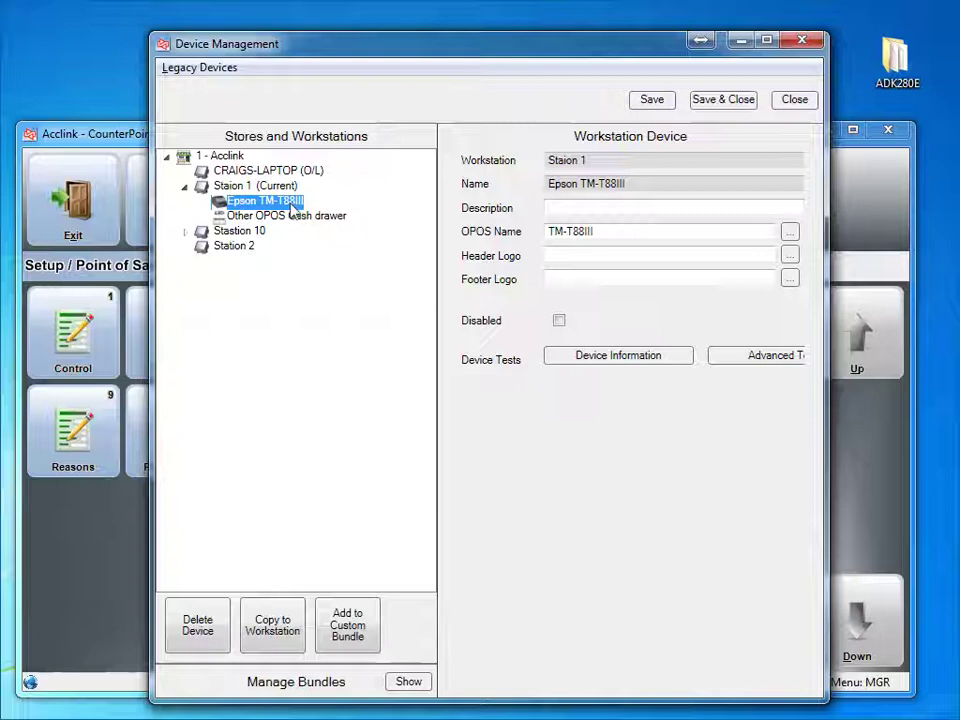
click(790, 231)
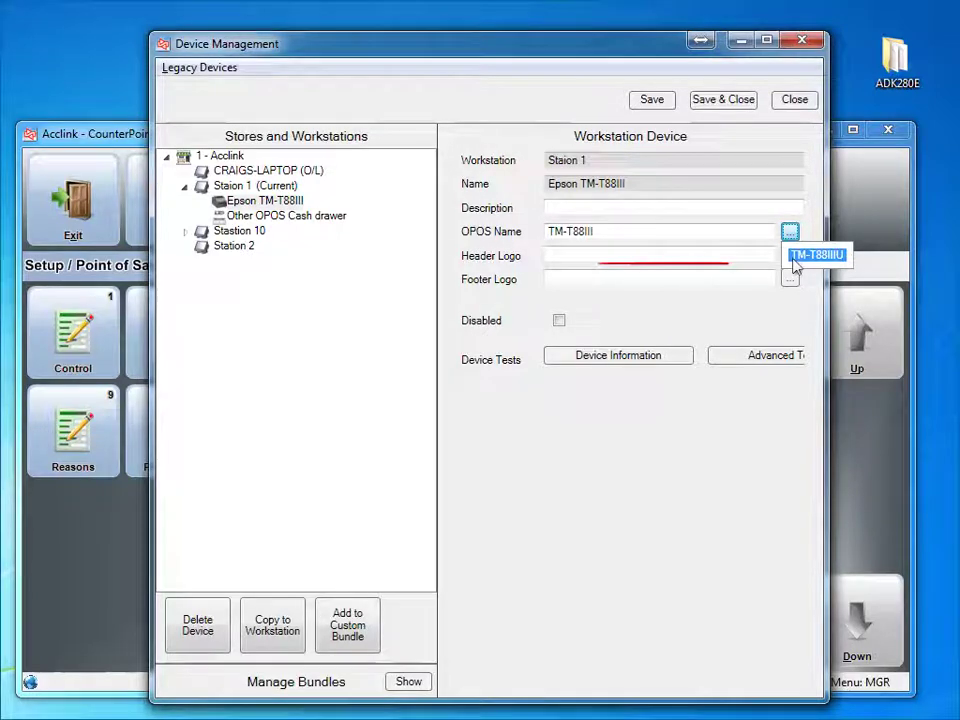
click(816, 255)
drag(828, 262, 828, 313)
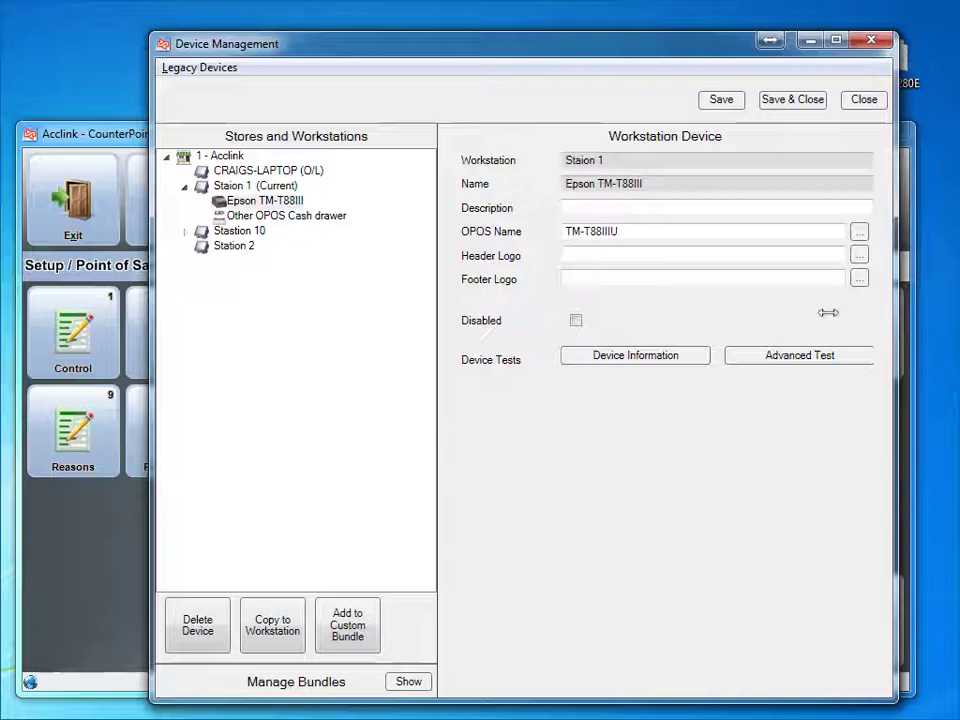
click(742, 358)
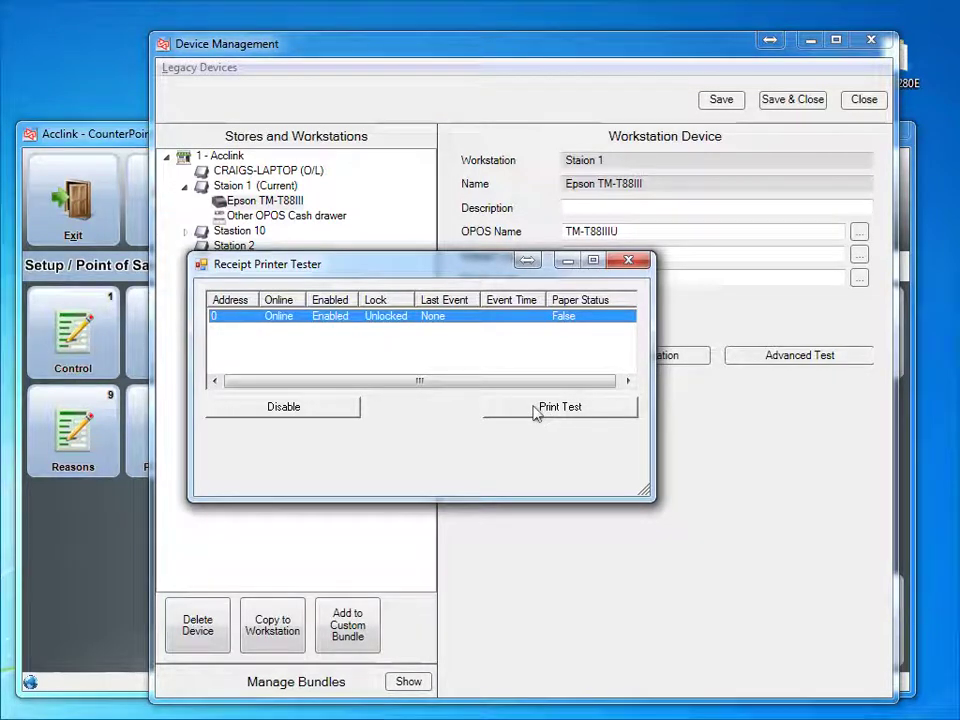
click(628, 260)
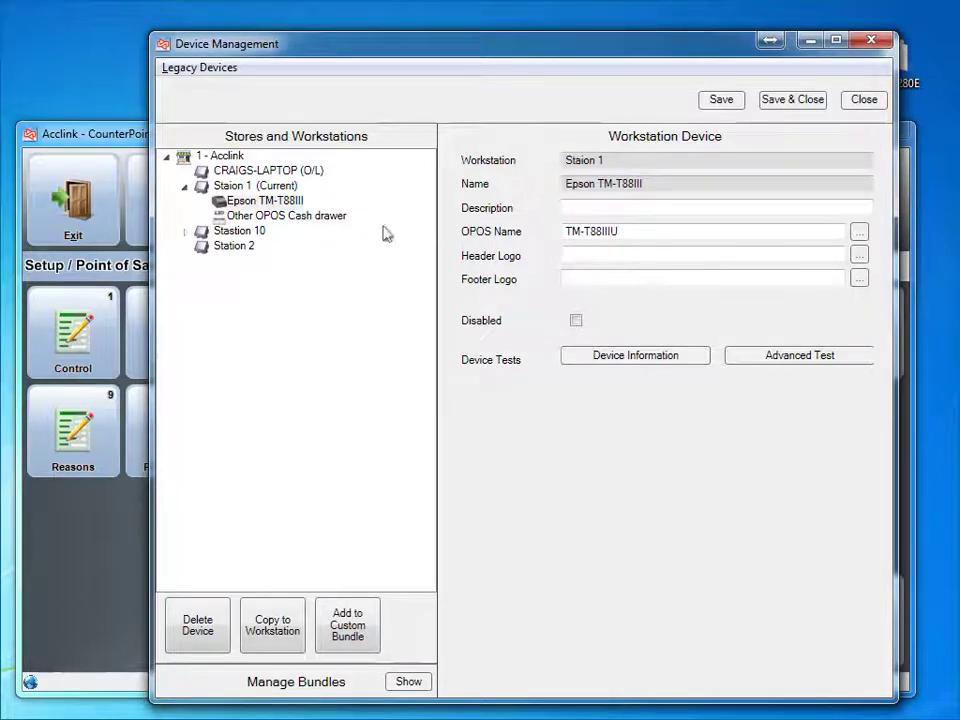
- Set the Other OPOS Cash drawer's OPOS name to StandardU and enable it in the Advanced Test
click(308, 222)
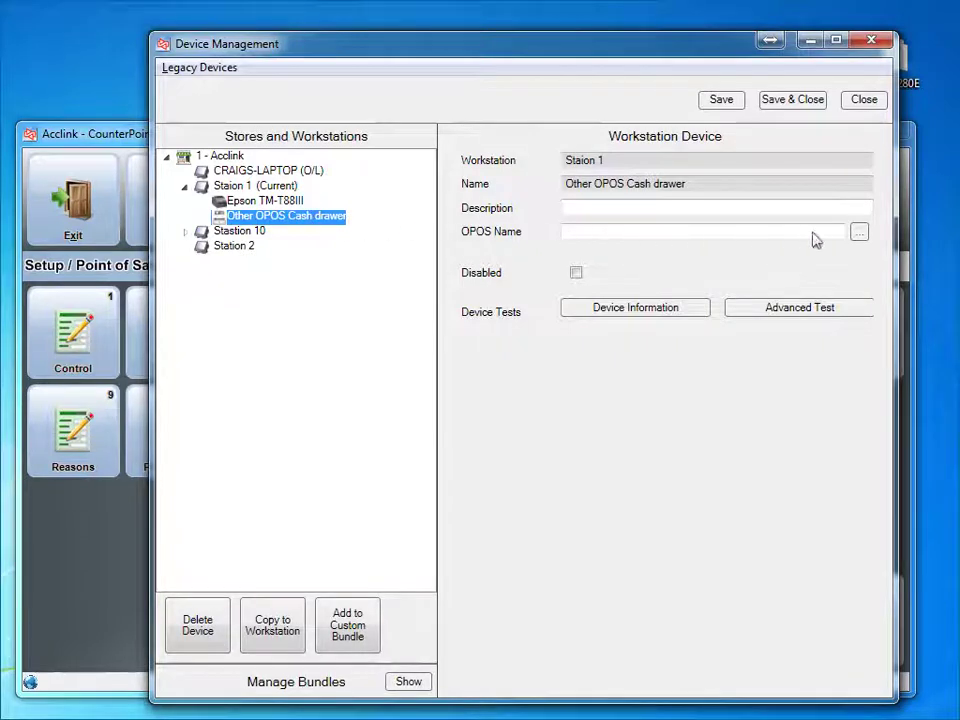
click(859, 232)
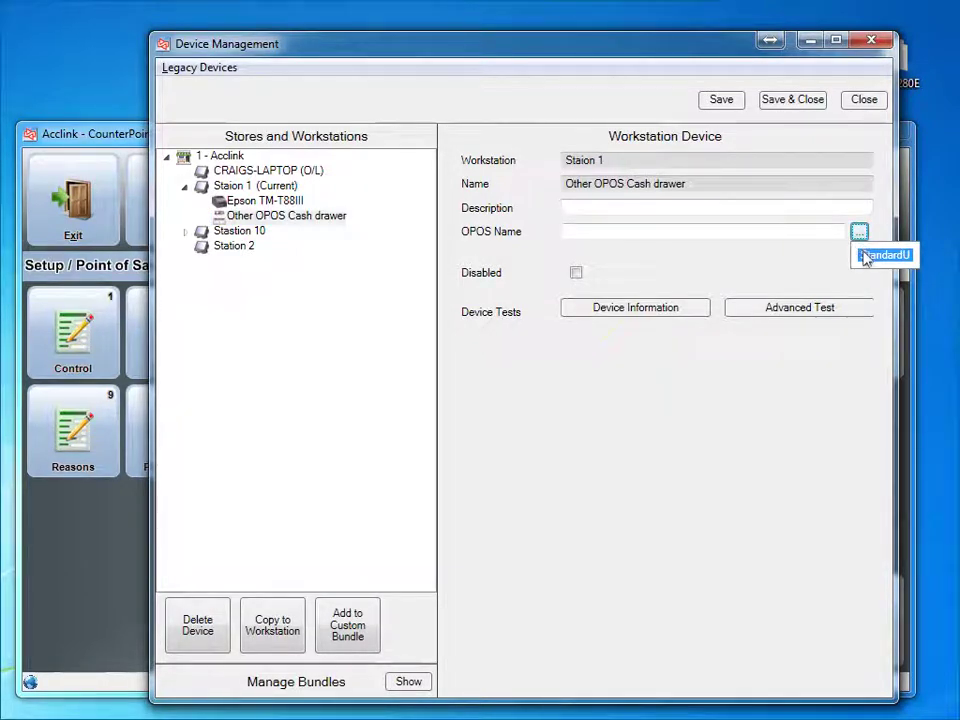
click(866, 256)
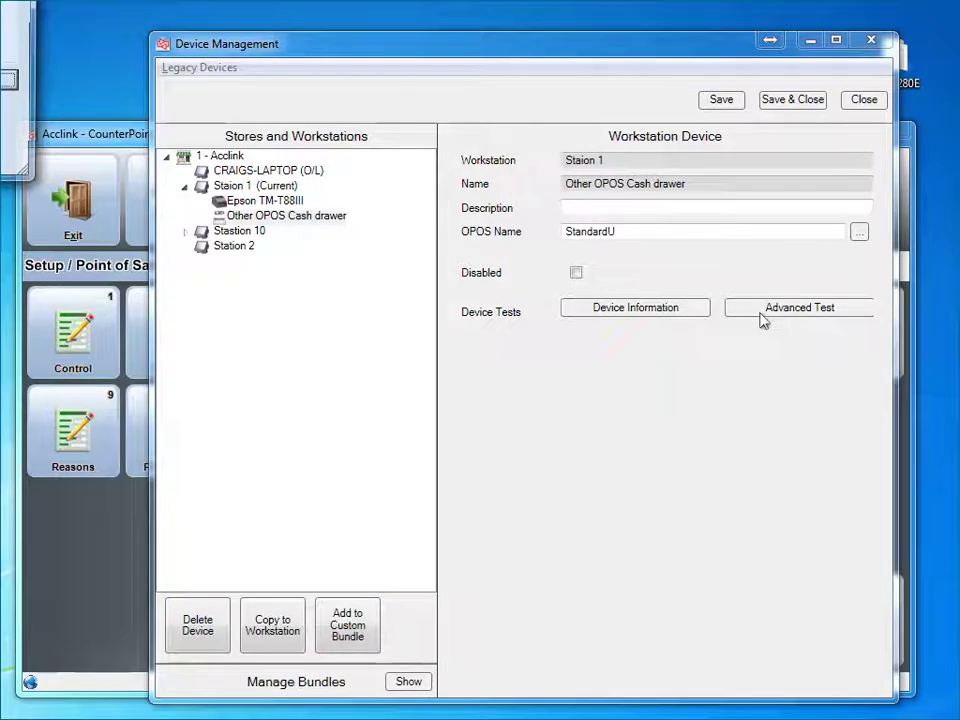
click(763, 309)
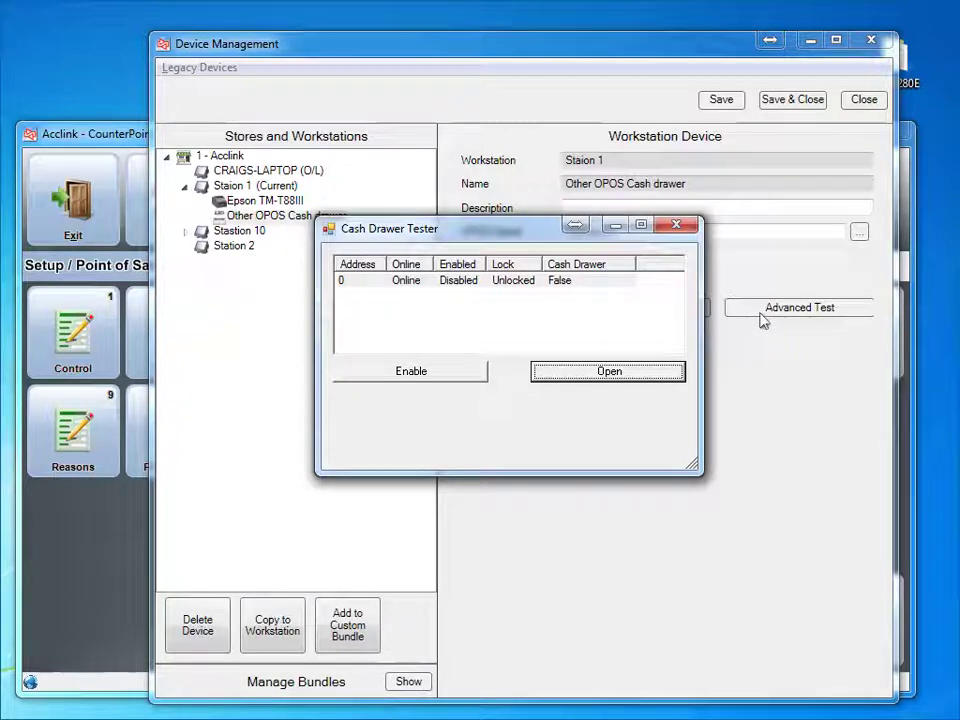
click(433, 372)
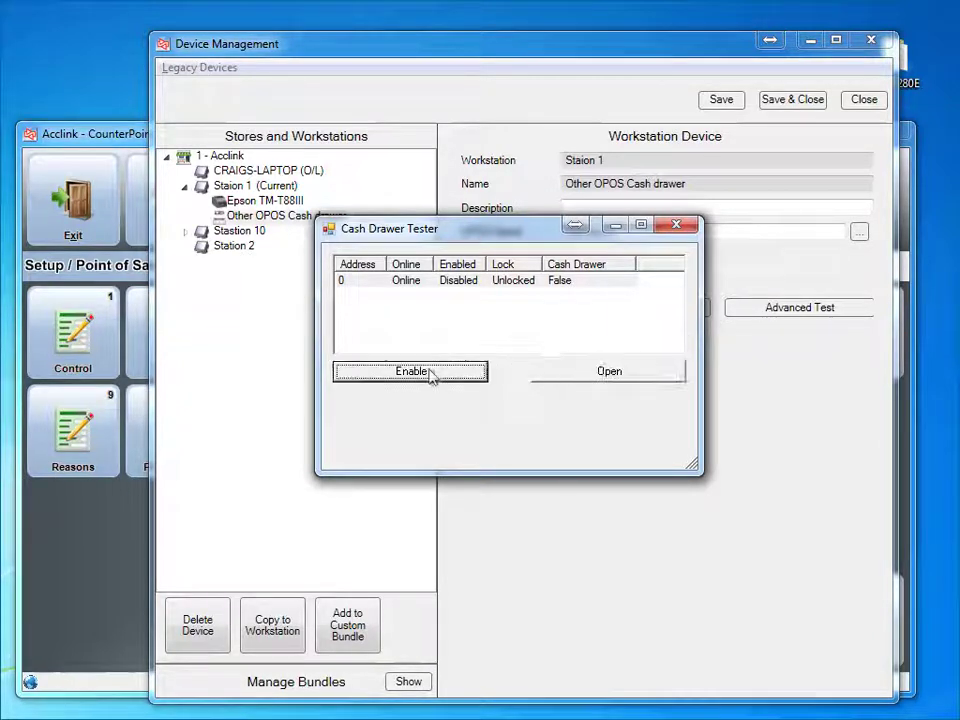
click(580, 374)
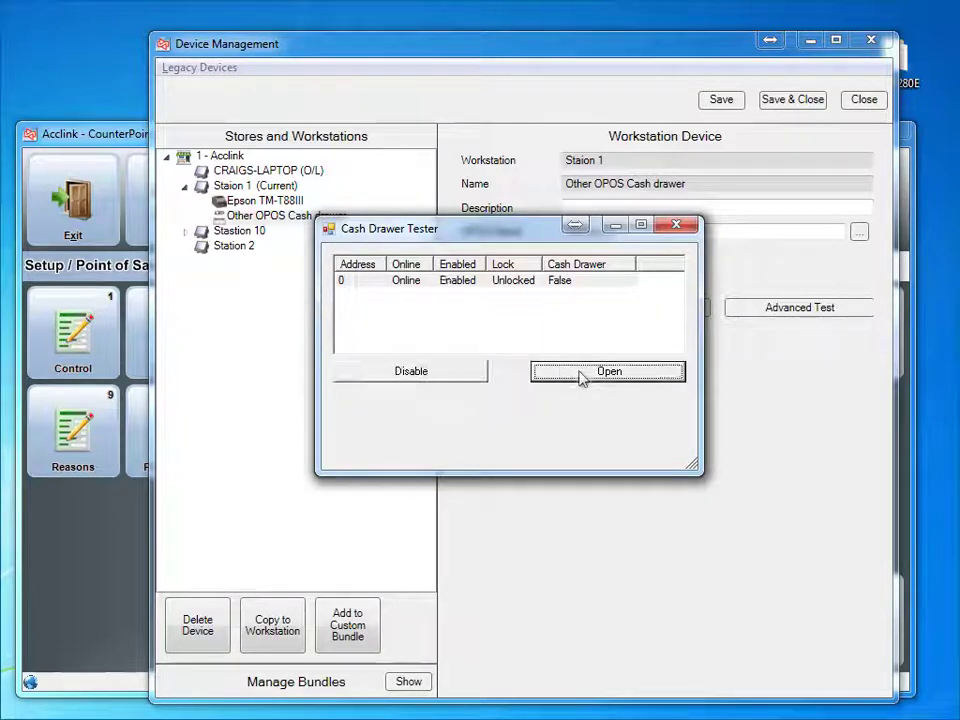
click(676, 225)
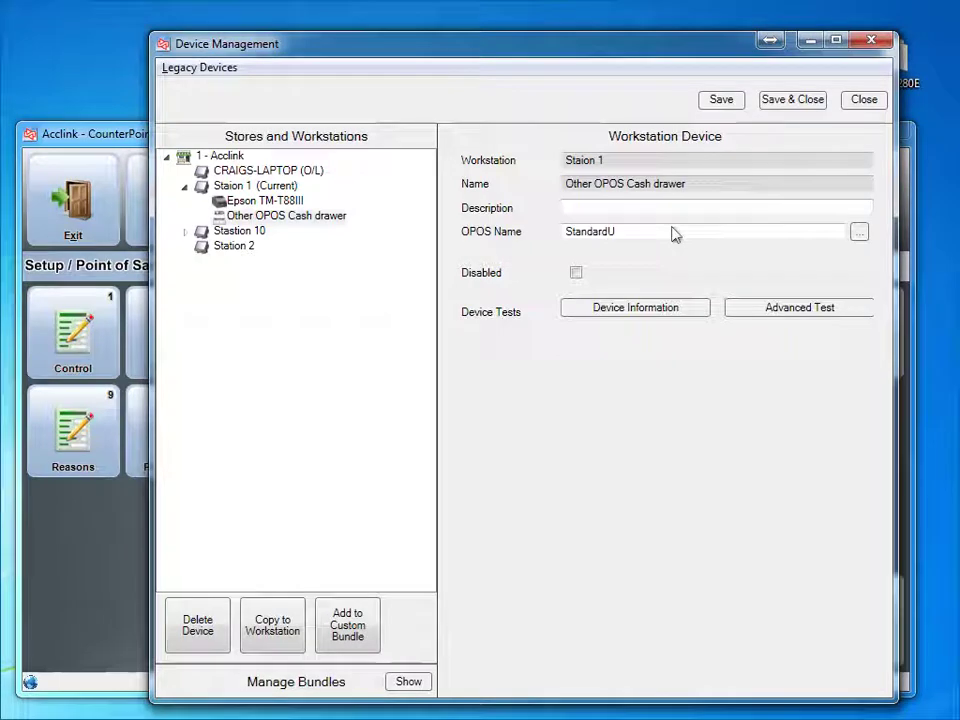
click(772, 104)
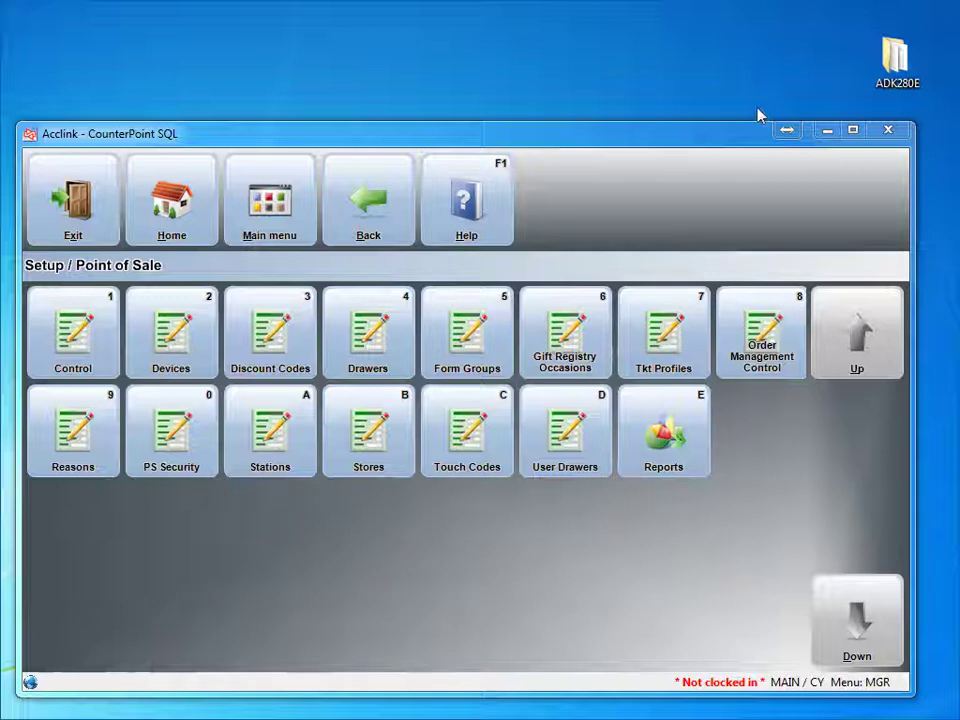
- In Form Groups, go to GIFTRCPT and select its GiftReceipt1.rpt form on the Forms tab
click(500, 322)
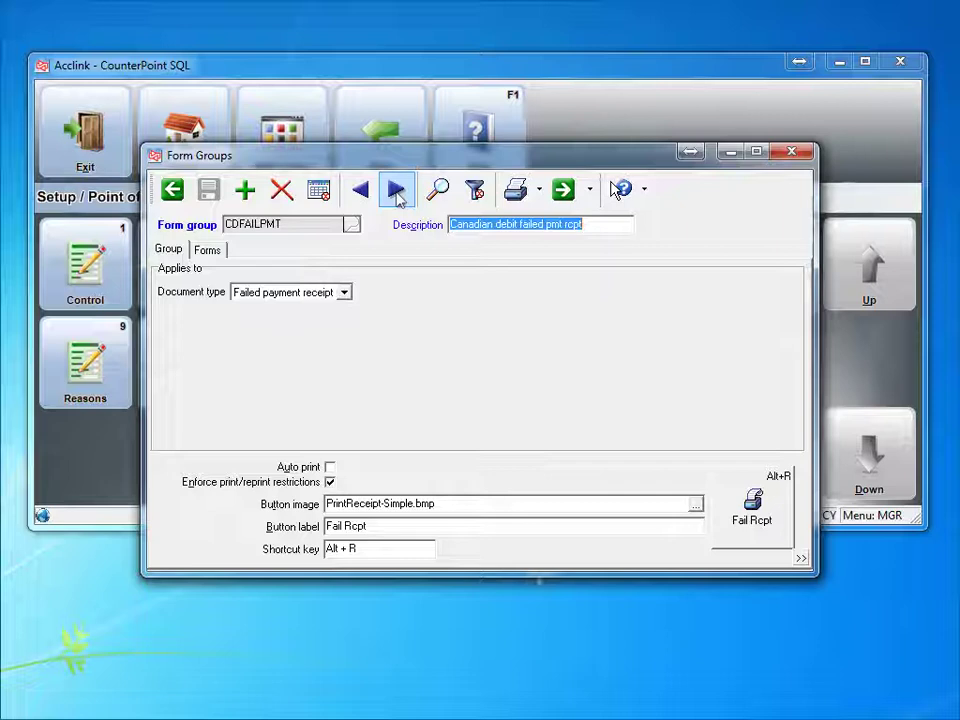
click(398, 192)
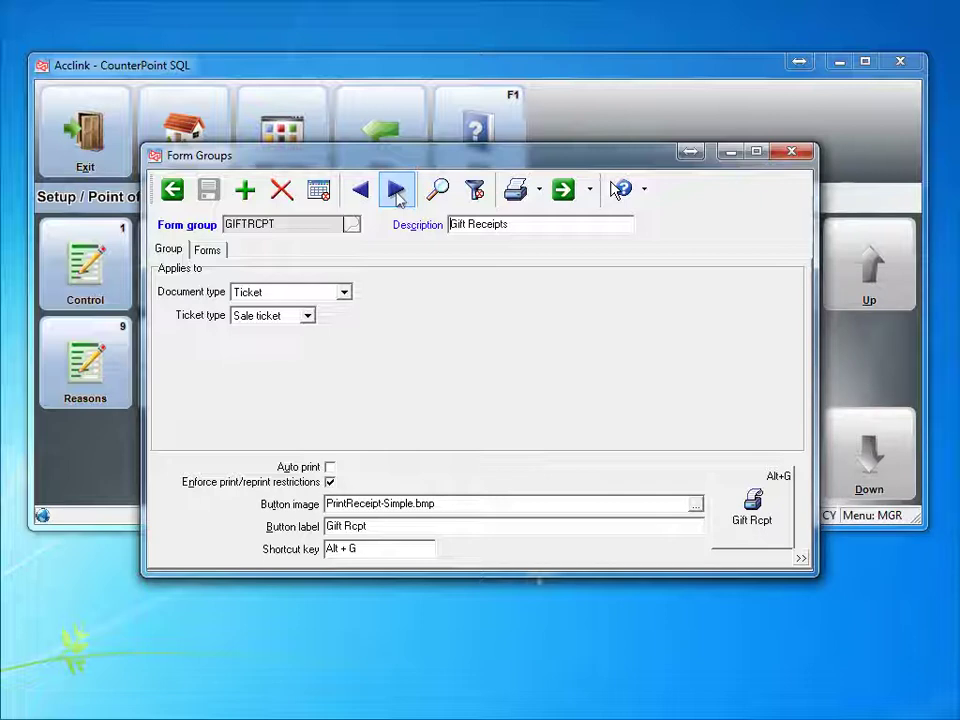
click(207, 252)
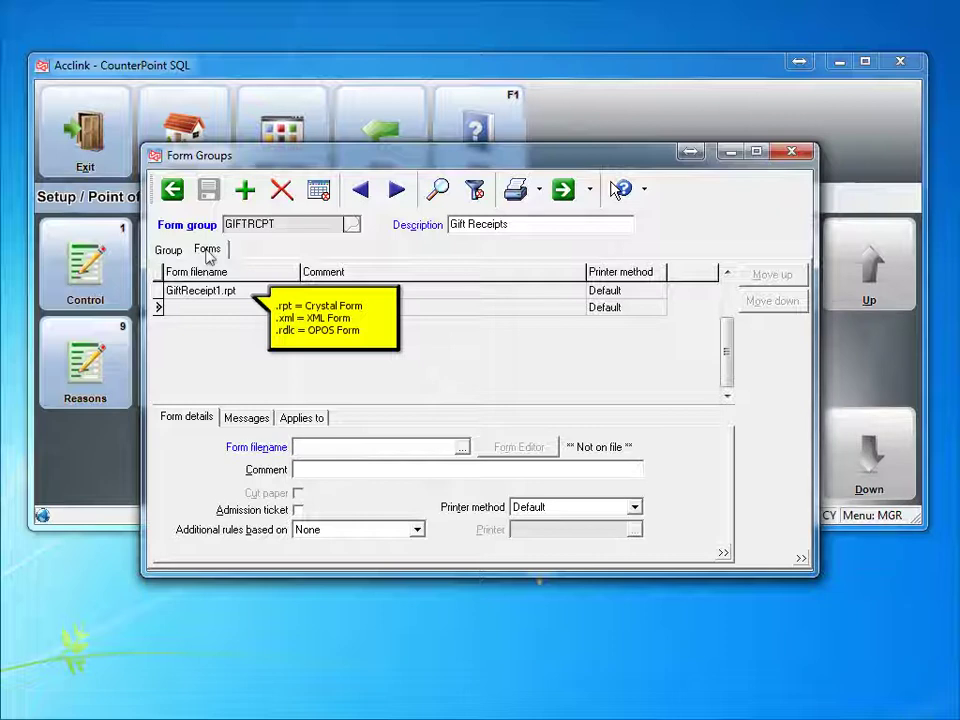
click(240, 294)
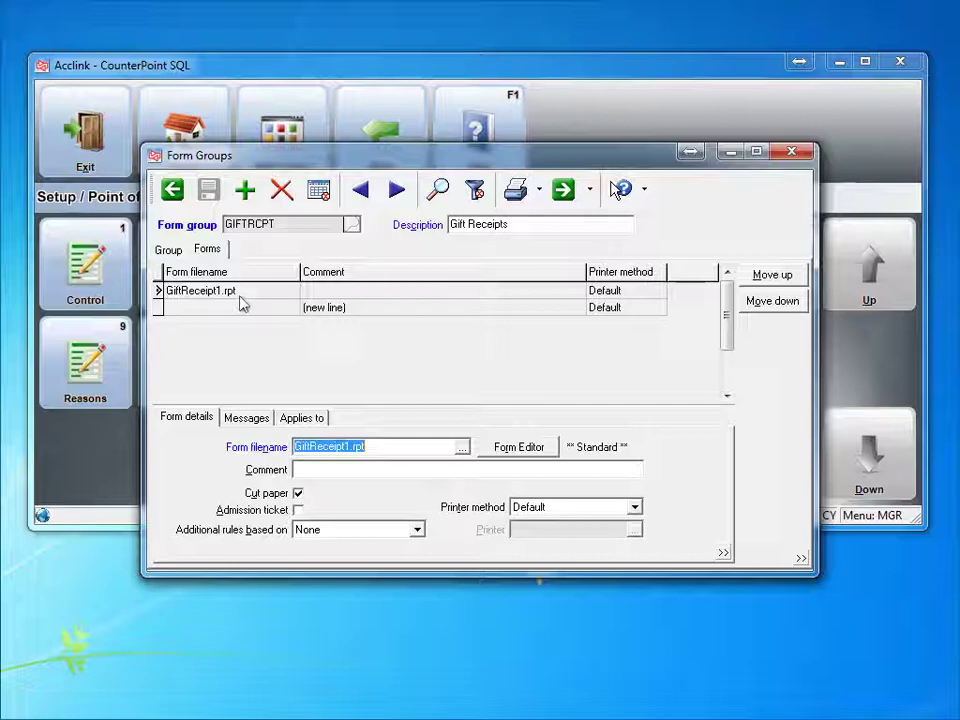
- Change the Gift Receipts form file to GiftReceipt1.rdlc from PSForms and commit the row
click(461, 448)
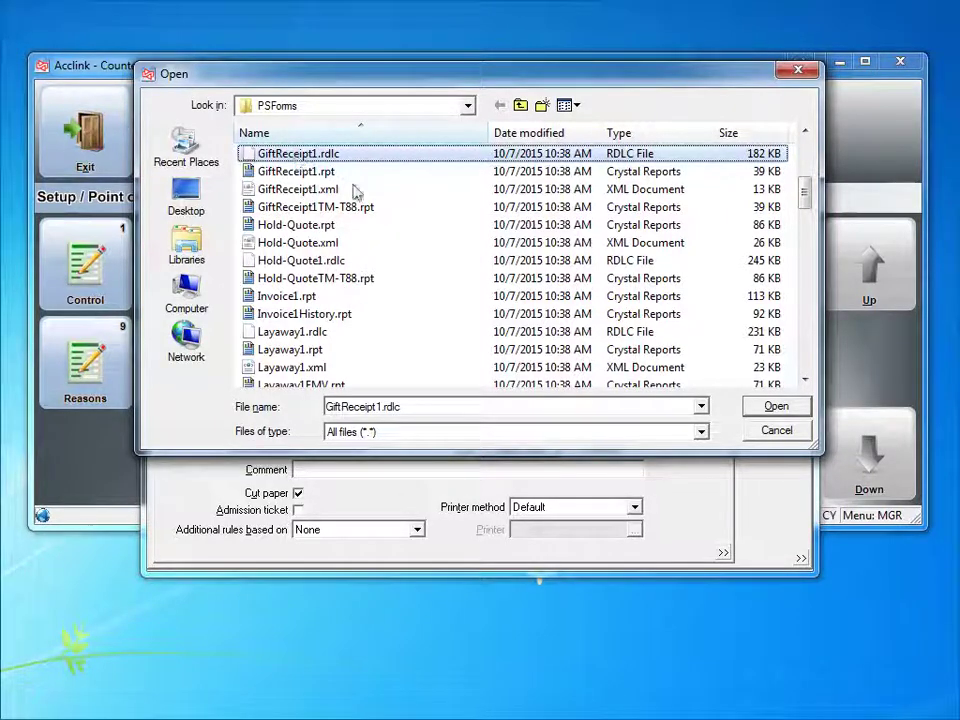
click(780, 409)
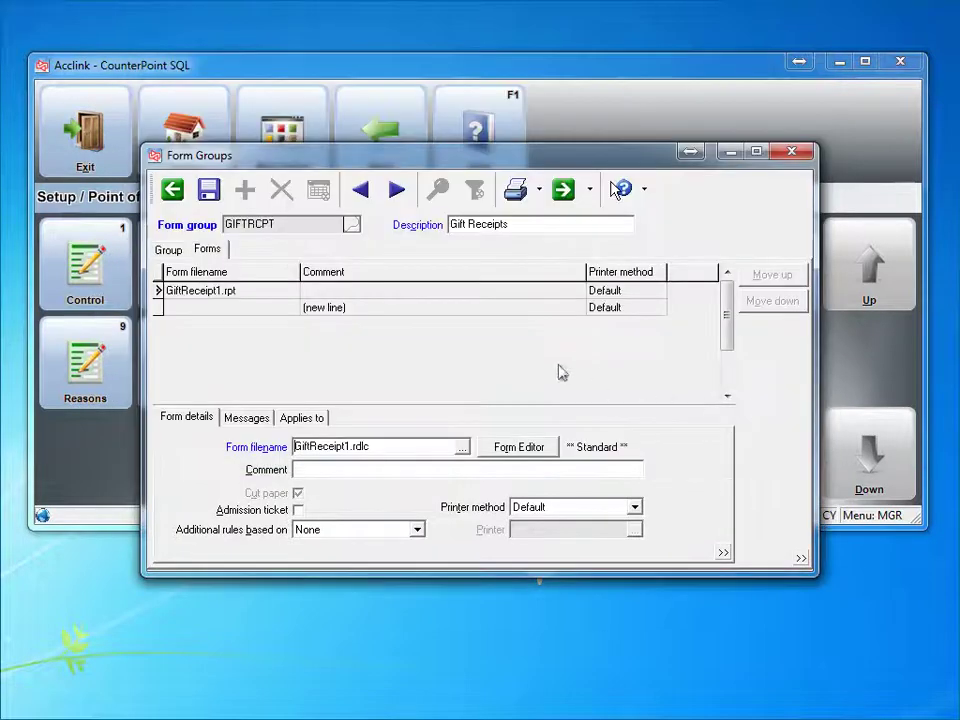
click(249, 311)
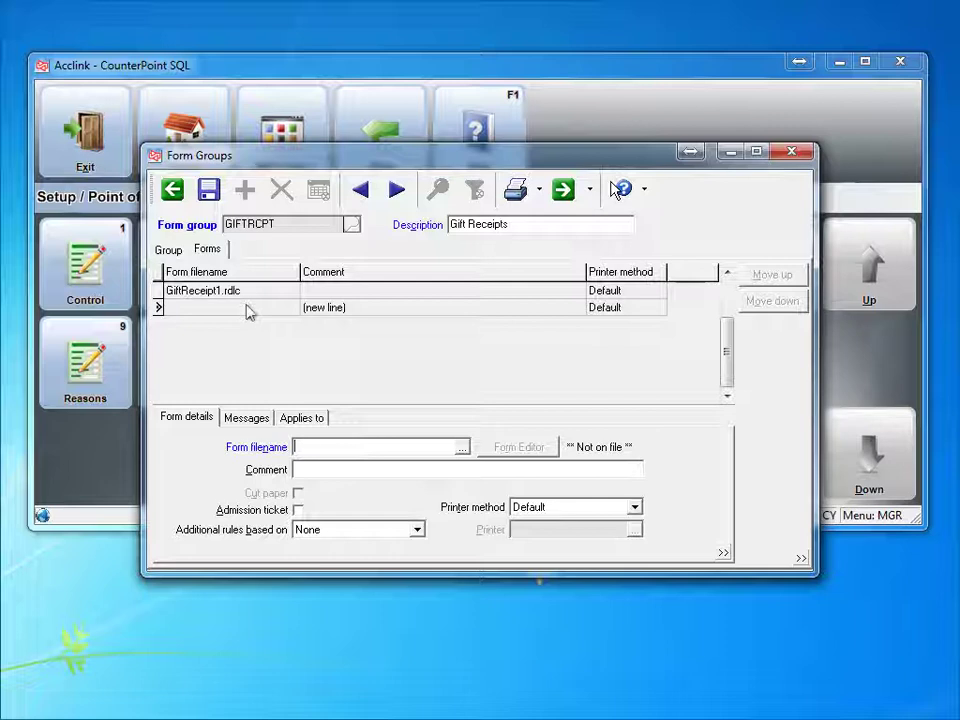
- Advance to the LAYAWAY group and change its Receipt1.rpt form file to Receipt1.rdlc
click(396, 190)
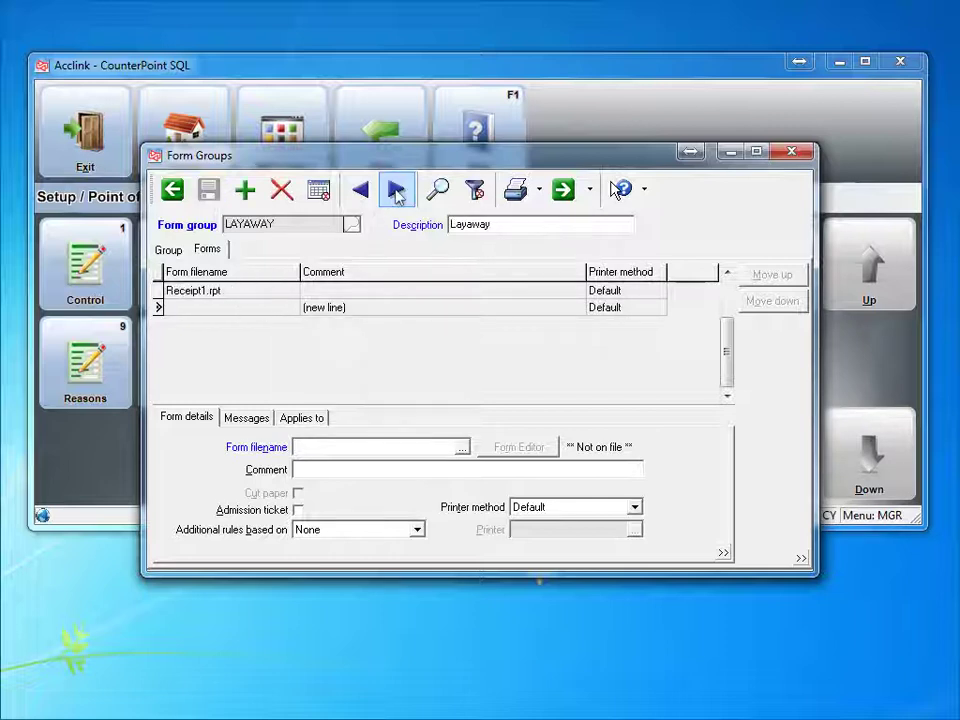
click(234, 292)
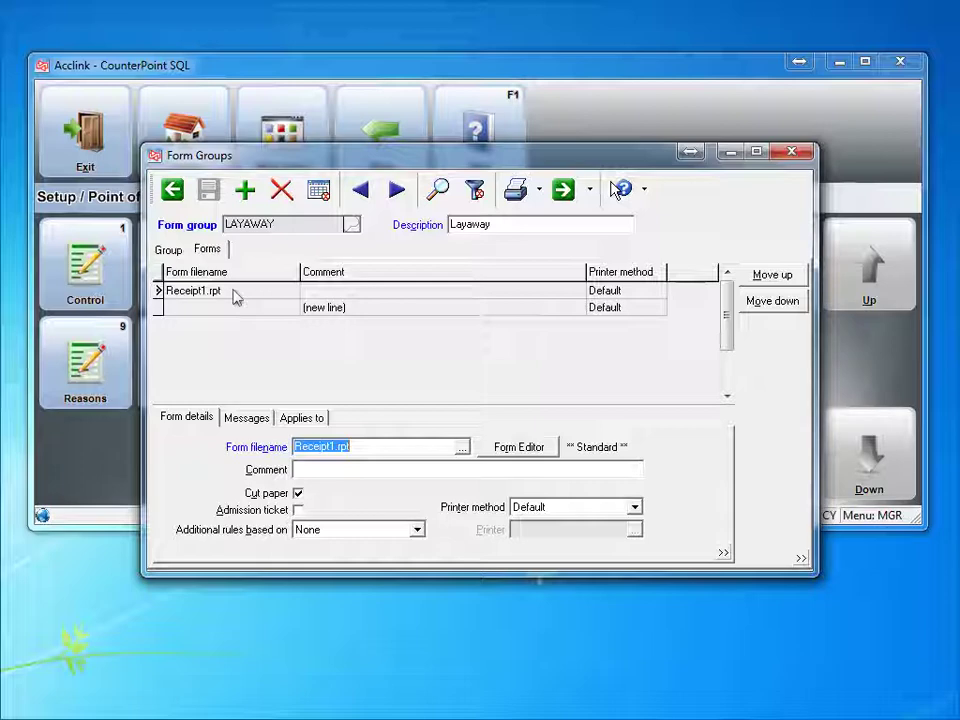
click(463, 449)
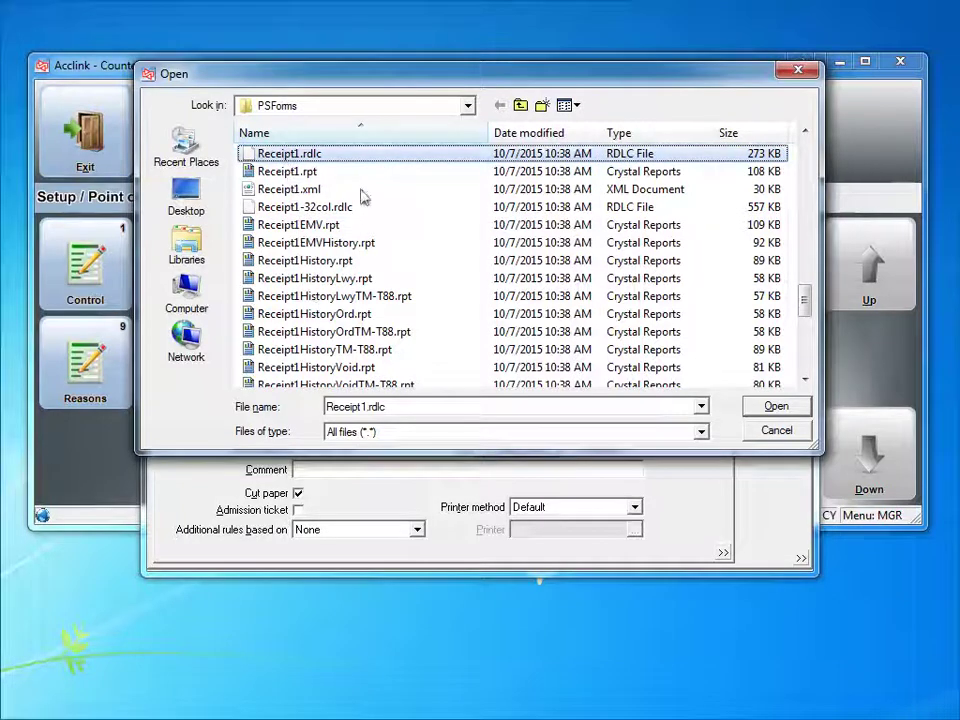
click(776, 406)
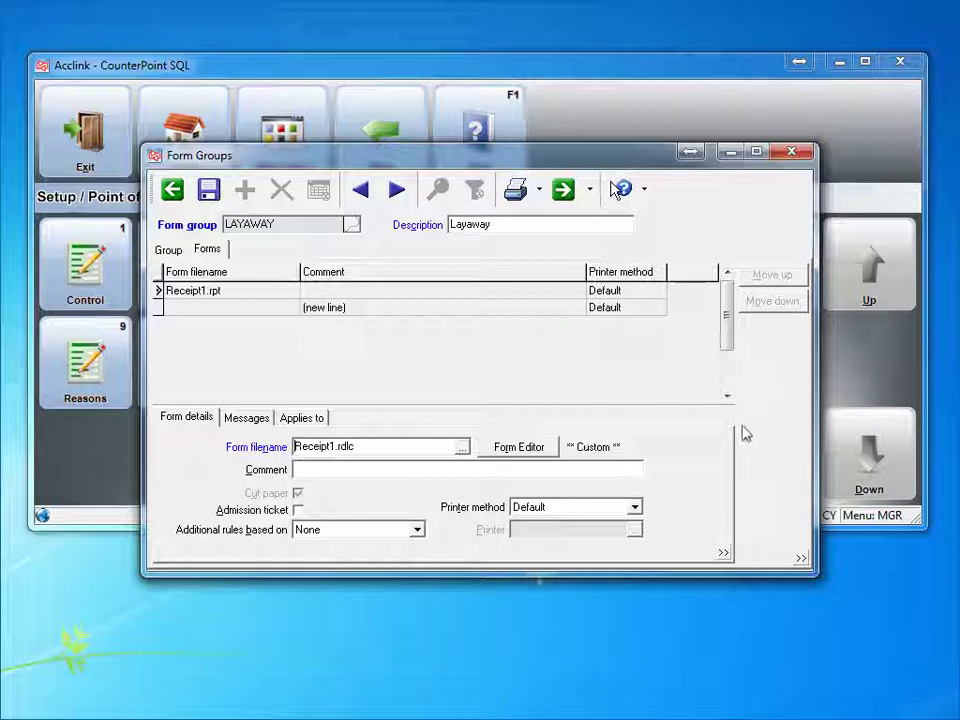
- Leave the Layaway form's printer method at Default, save the group, and exit Form Groups
click(635, 509)
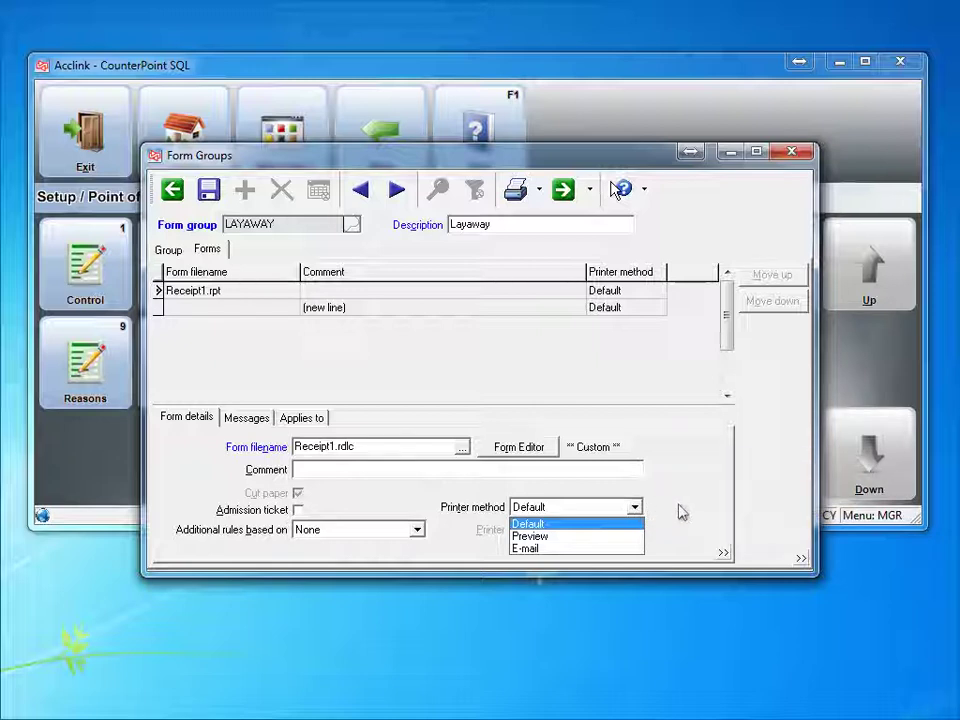
click(397, 191)
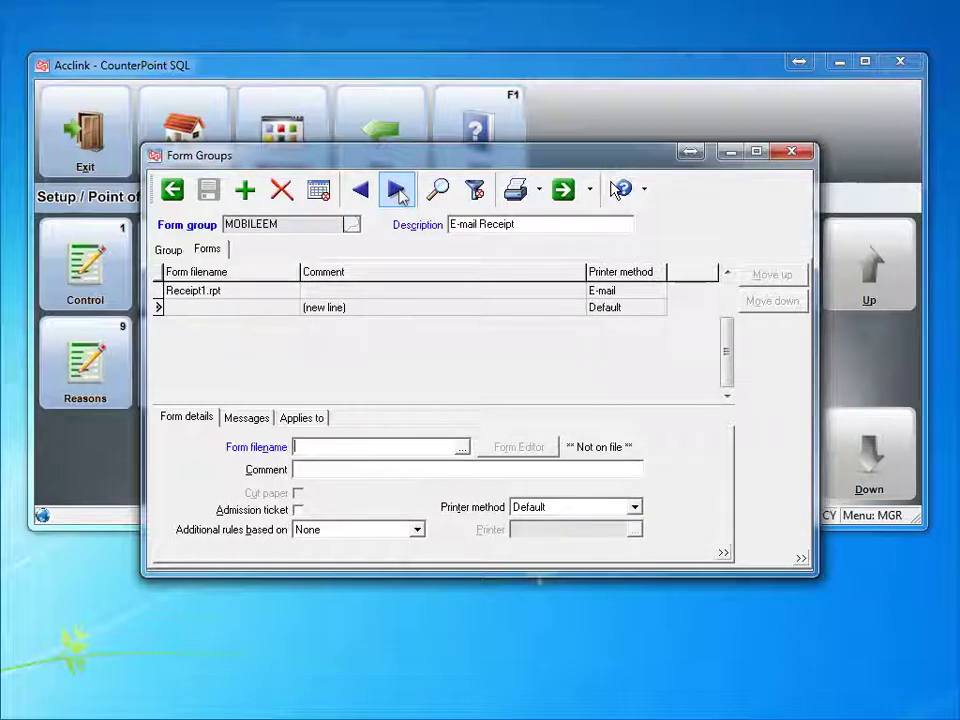
click(172, 189)
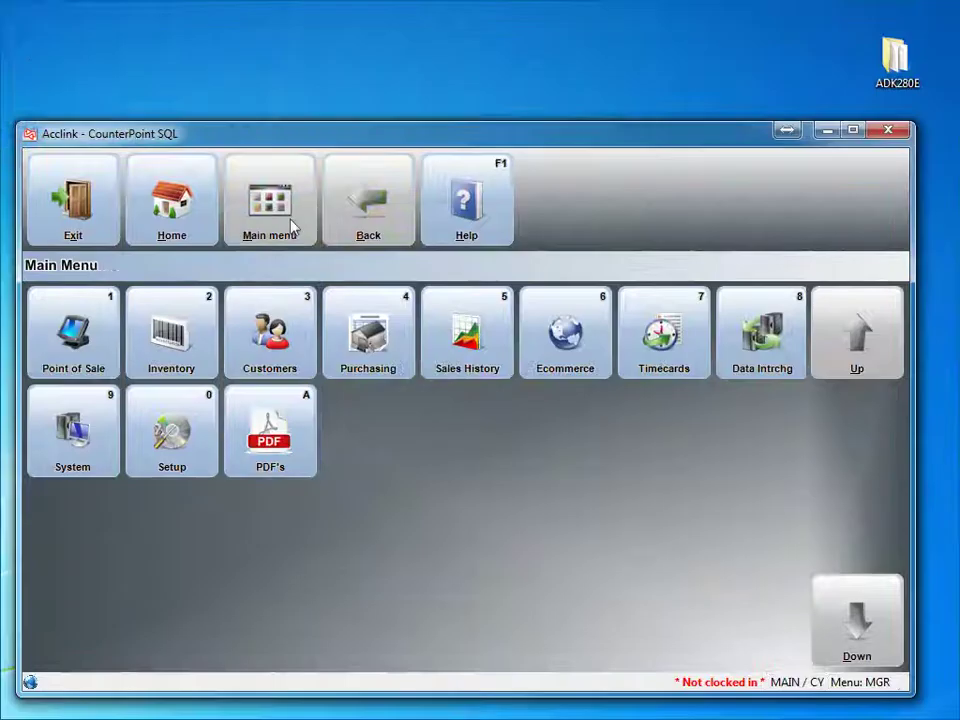